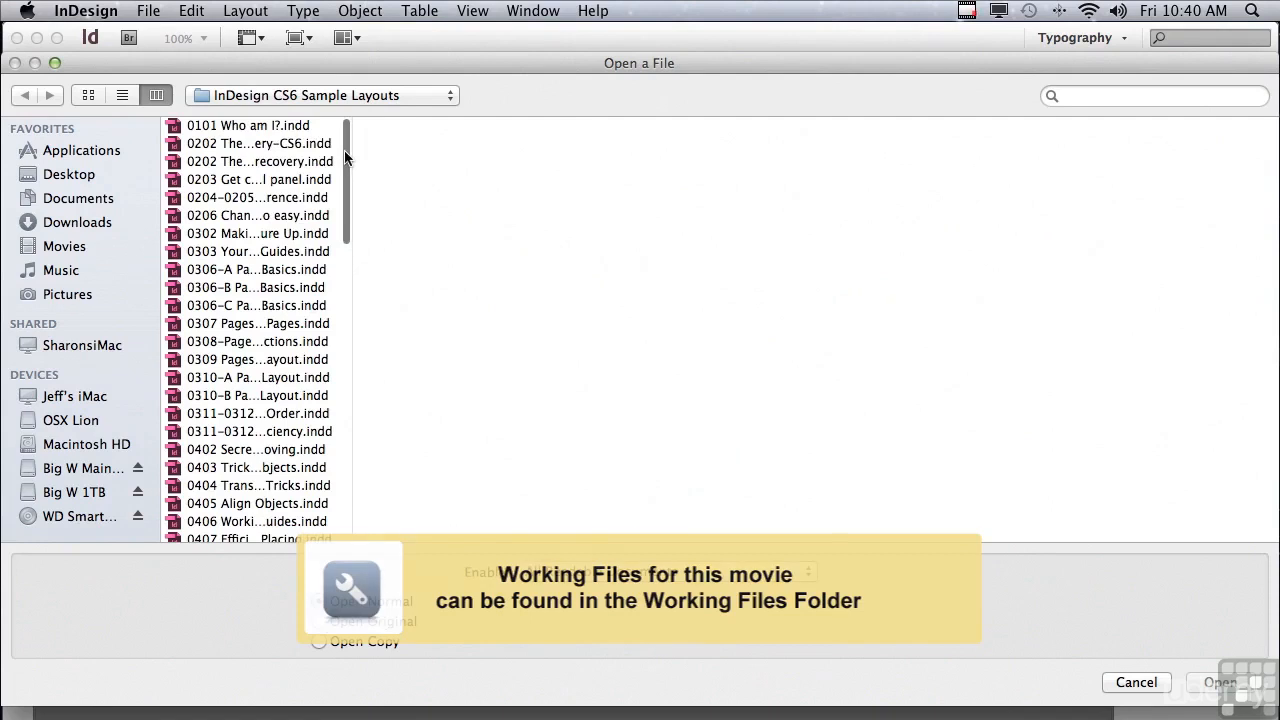
scroll(345, 390, down, 8)
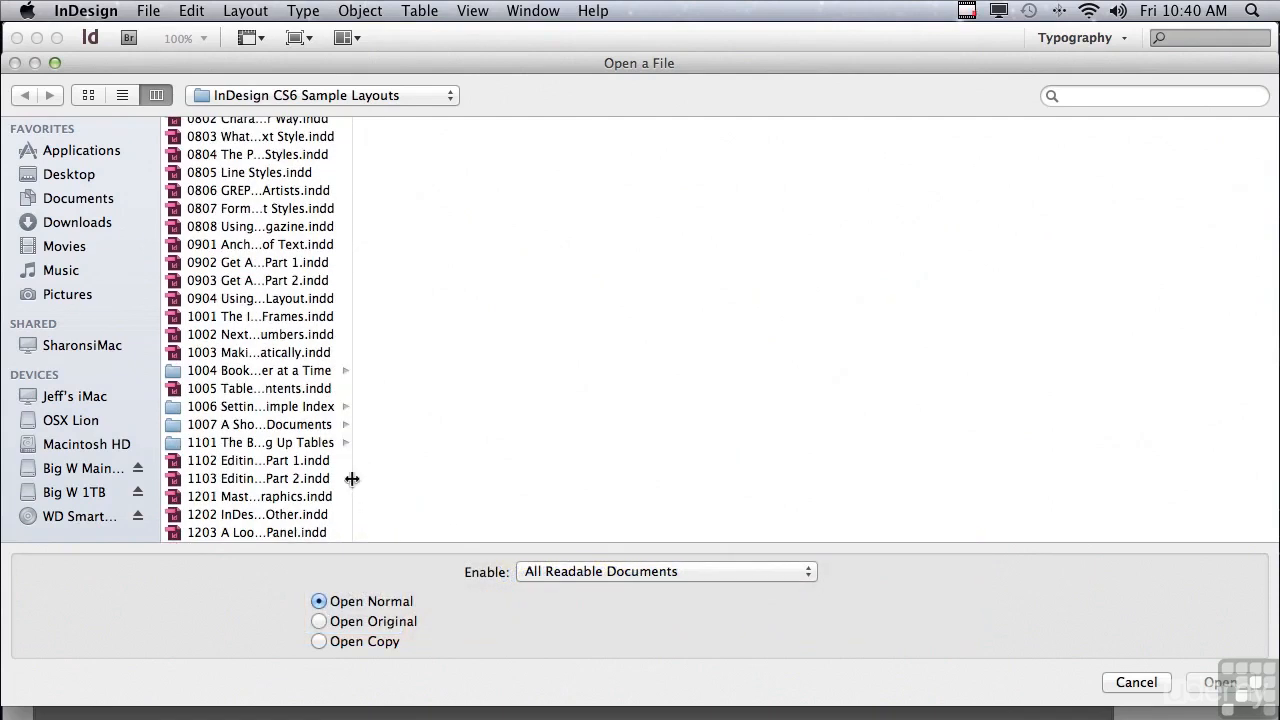
Step: Open the document 1102 Editing Tables Part 1.indd from the InDesign CS6 Sample Layouts folder
click(237, 463)
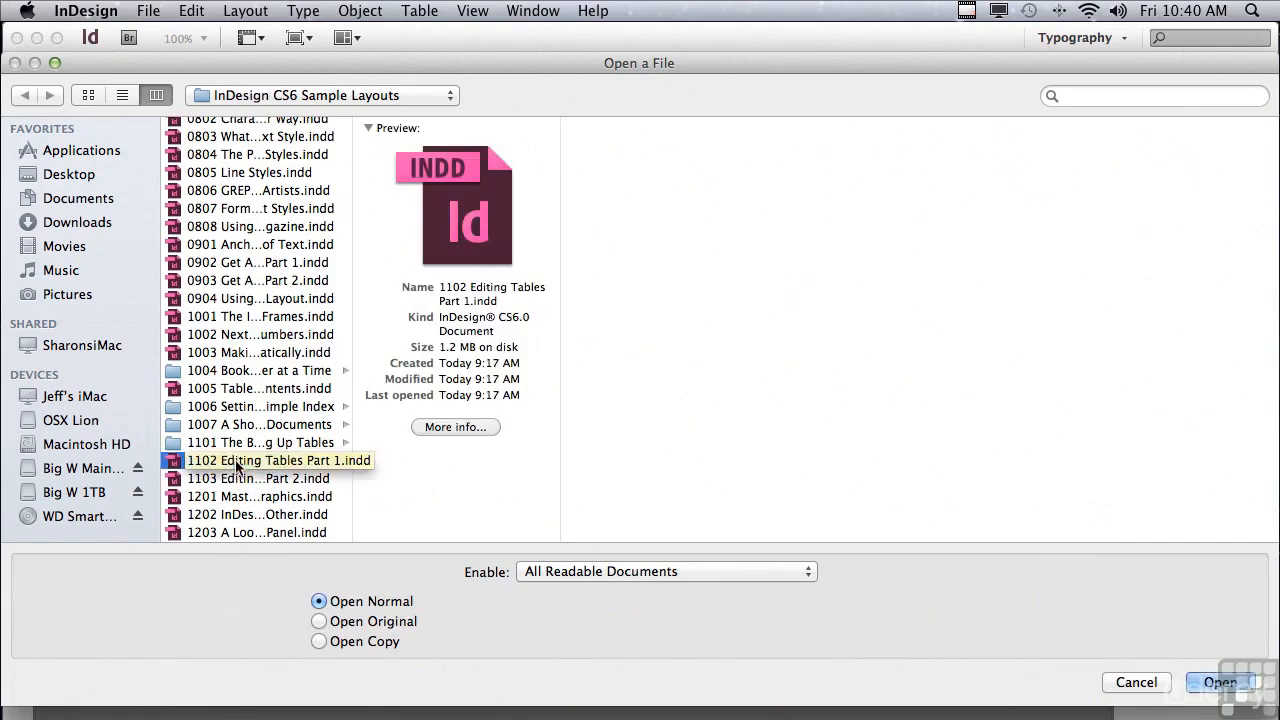
click(1205, 683)
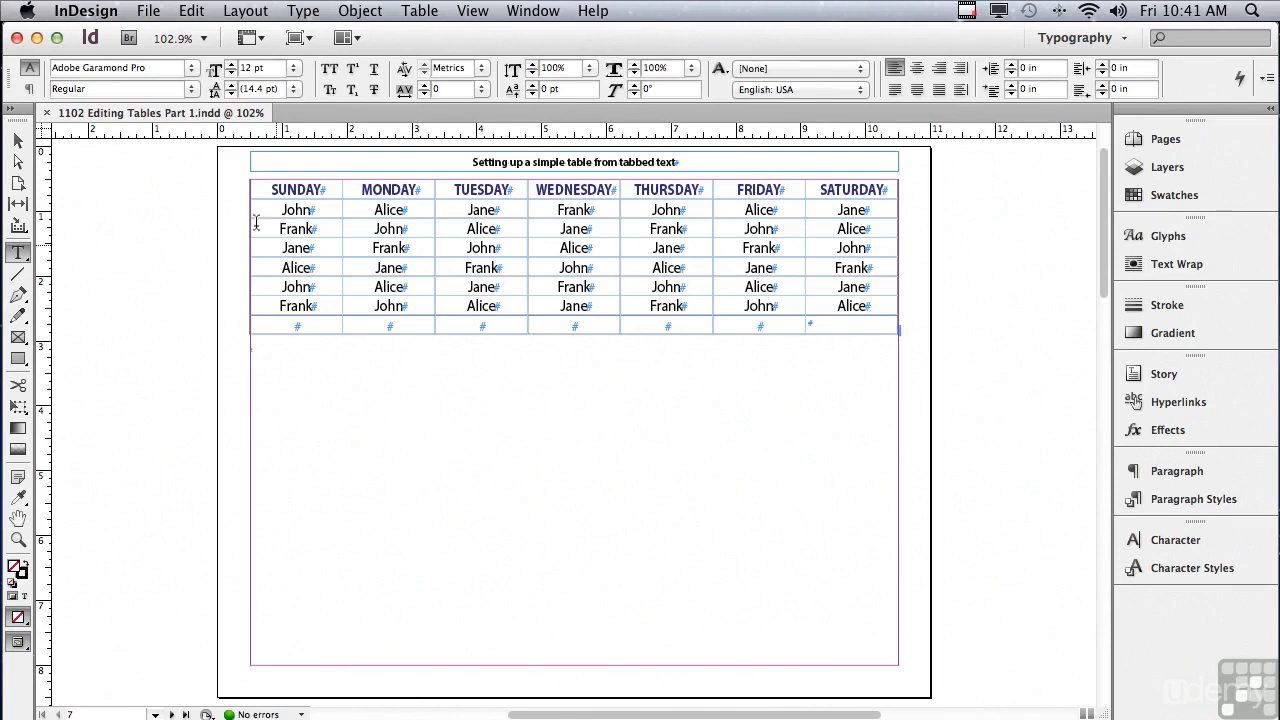
Step: Select the table's columns from SUNDAY through THURSDAY, followed by the six rows of names below the weekday row
click(259, 188)
drag(259, 188, 344, 190)
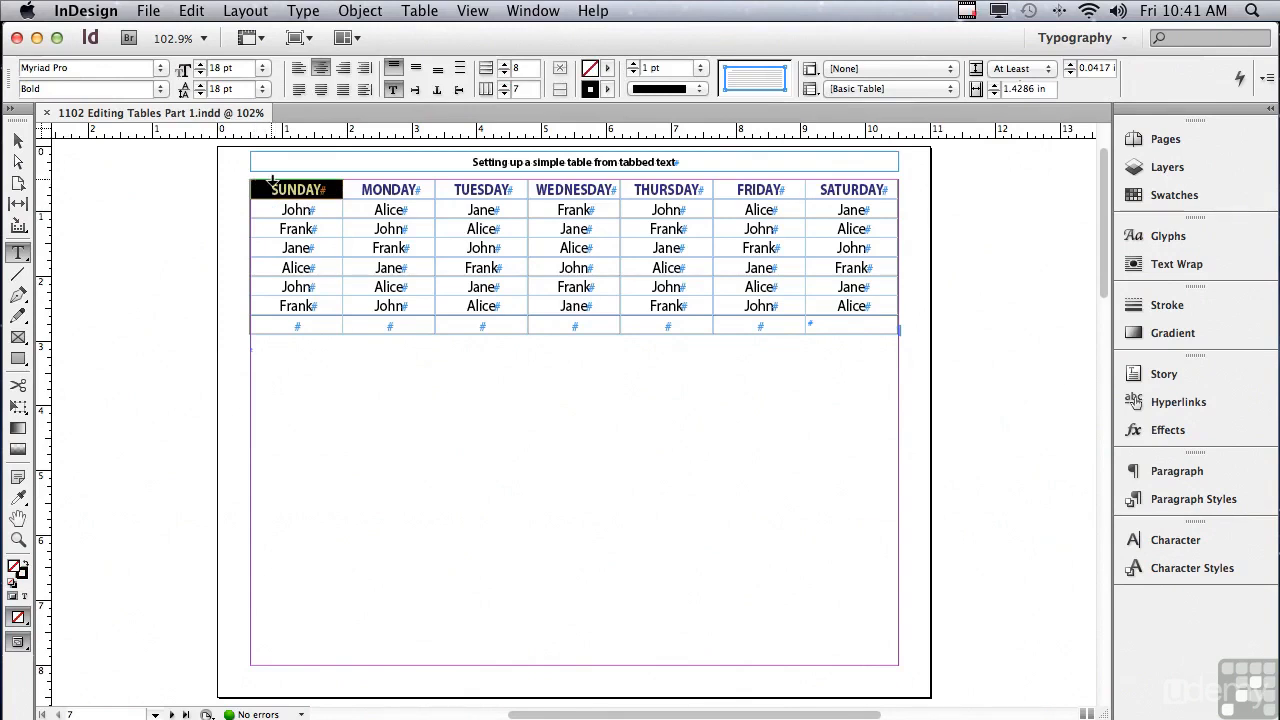
click(272, 180)
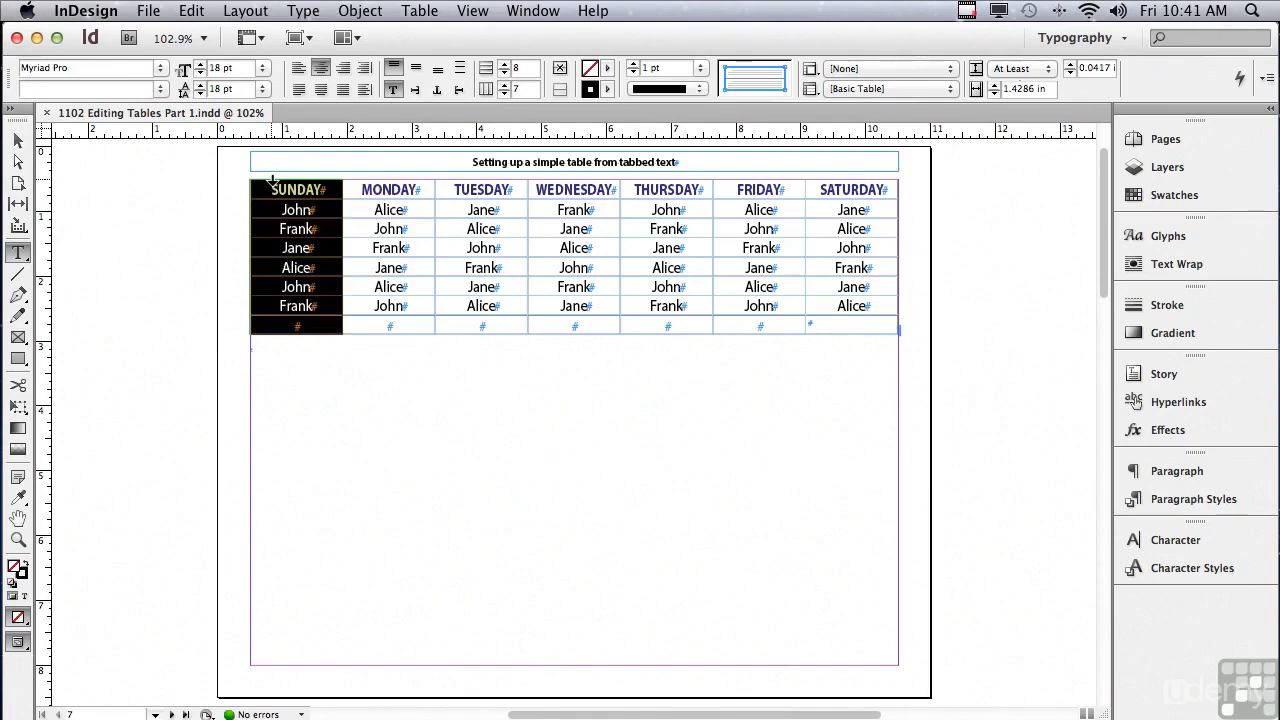
drag(272, 180, 657, 189)
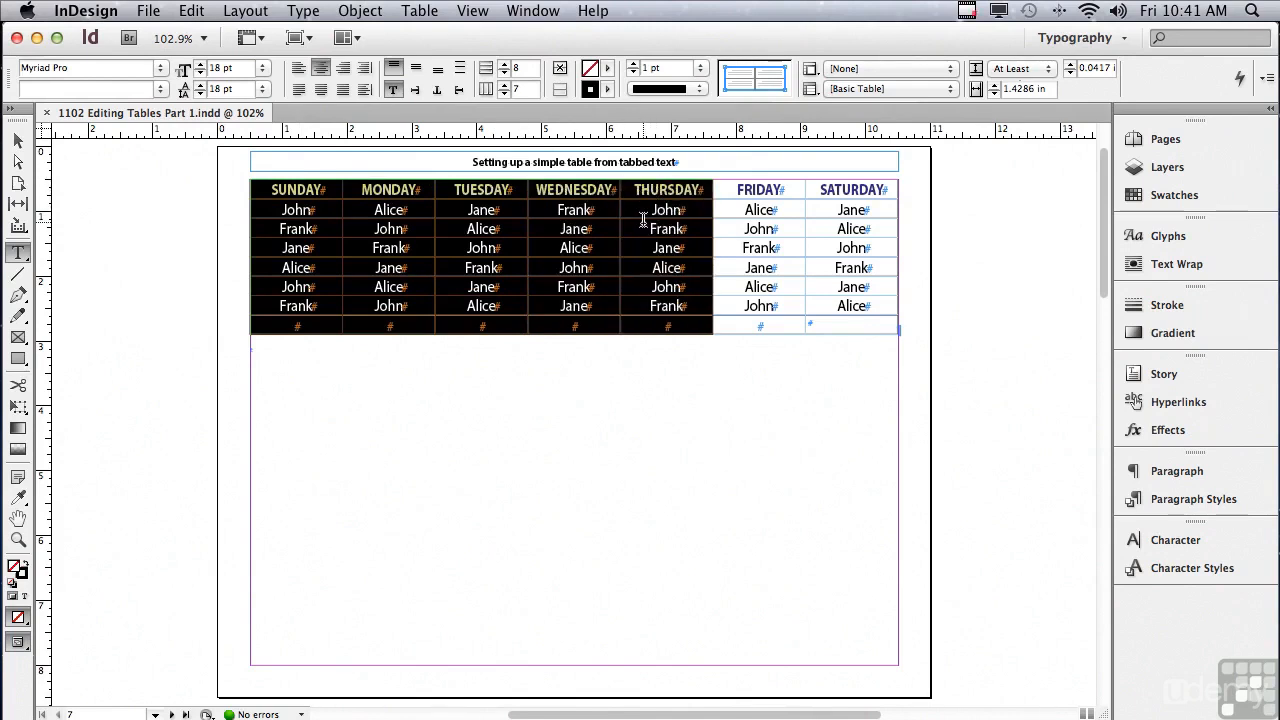
click(252, 210)
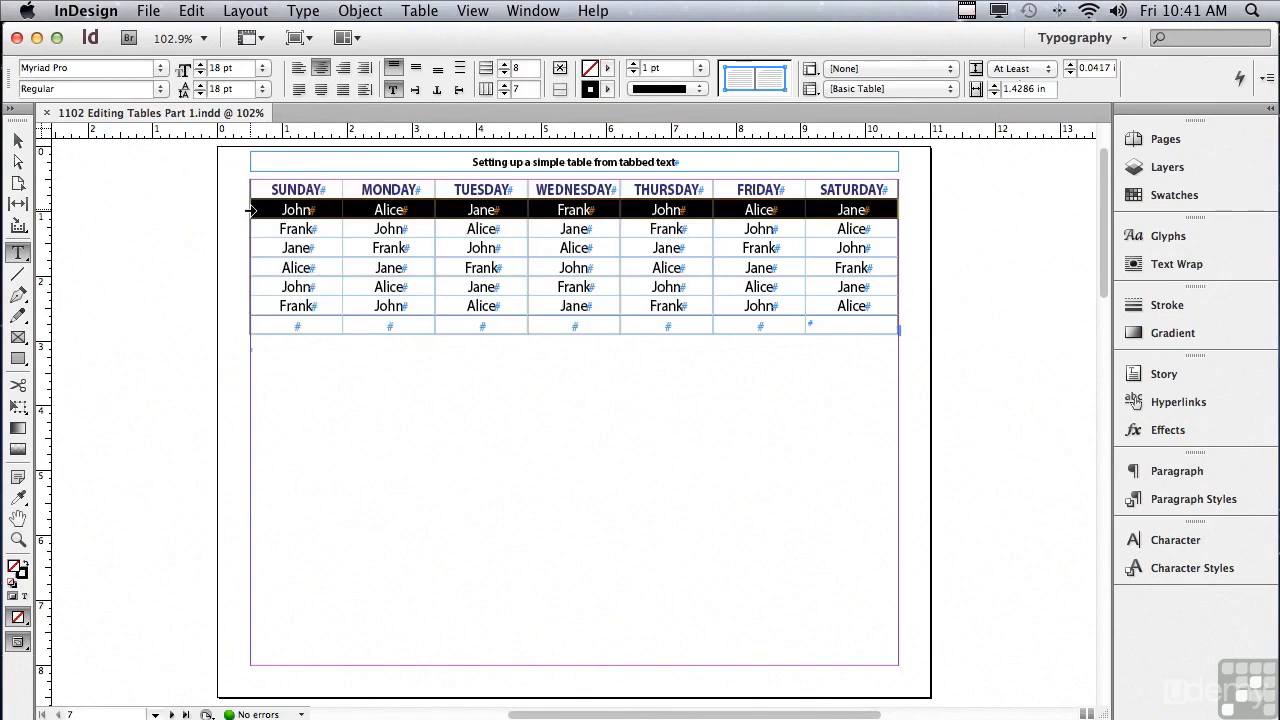
drag(252, 210, 250, 311)
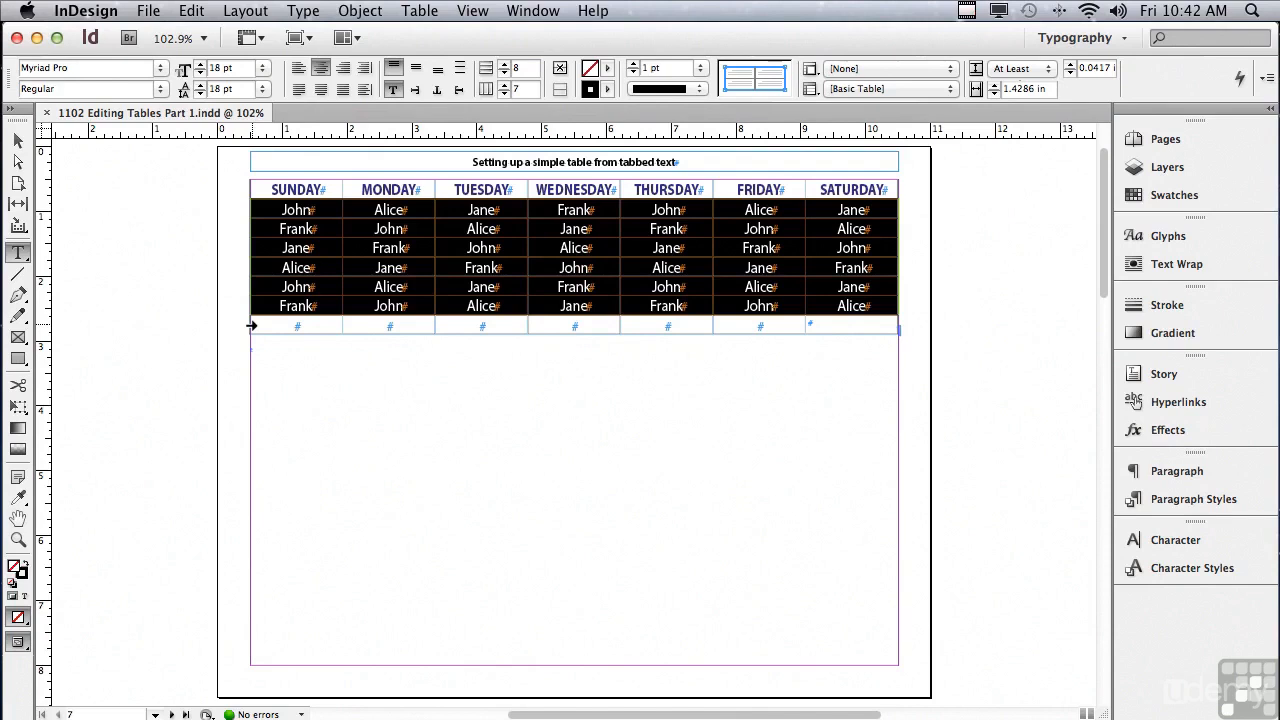
Step: Delete the empty last row of the table
click(252, 325)
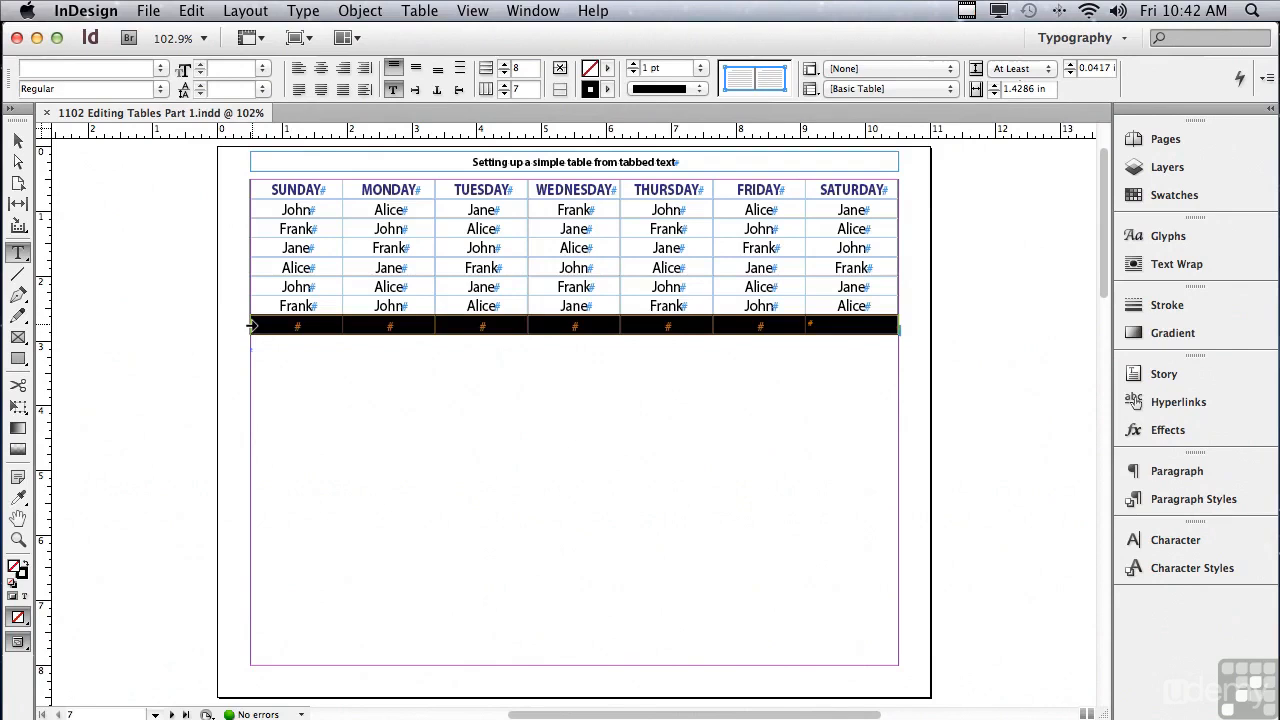
click(410, 10)
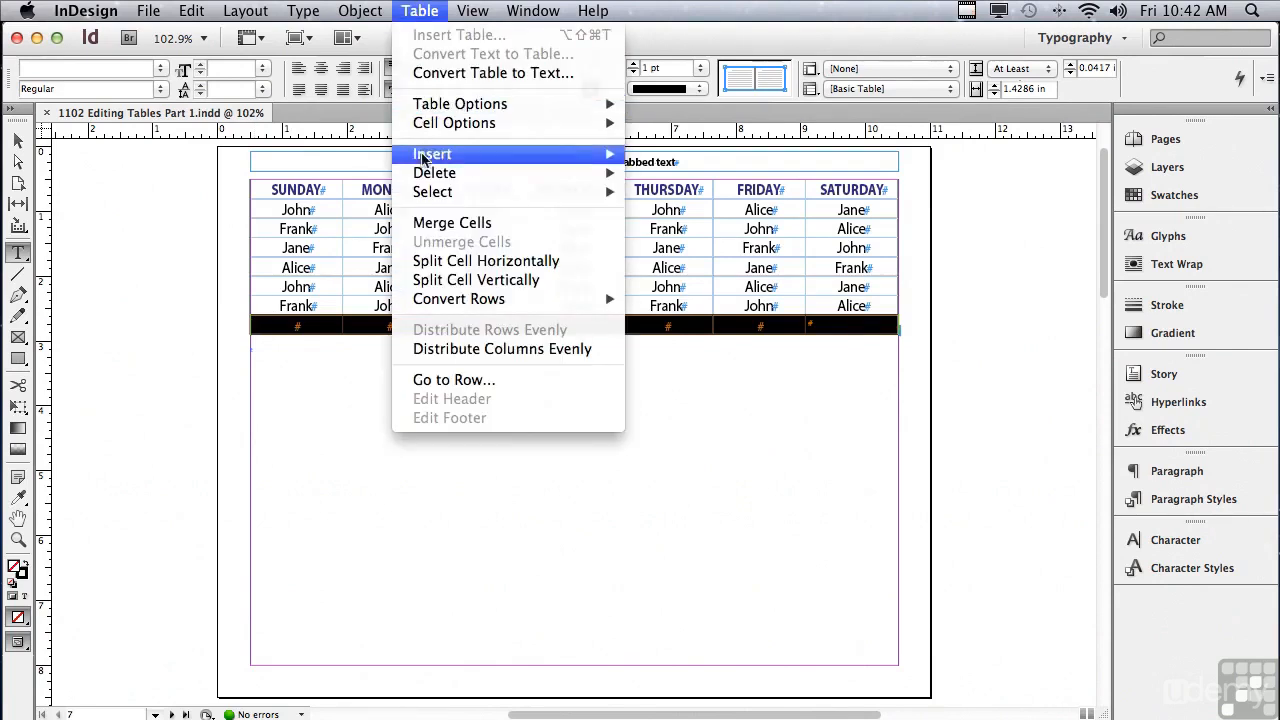
mouse_move(424, 174)
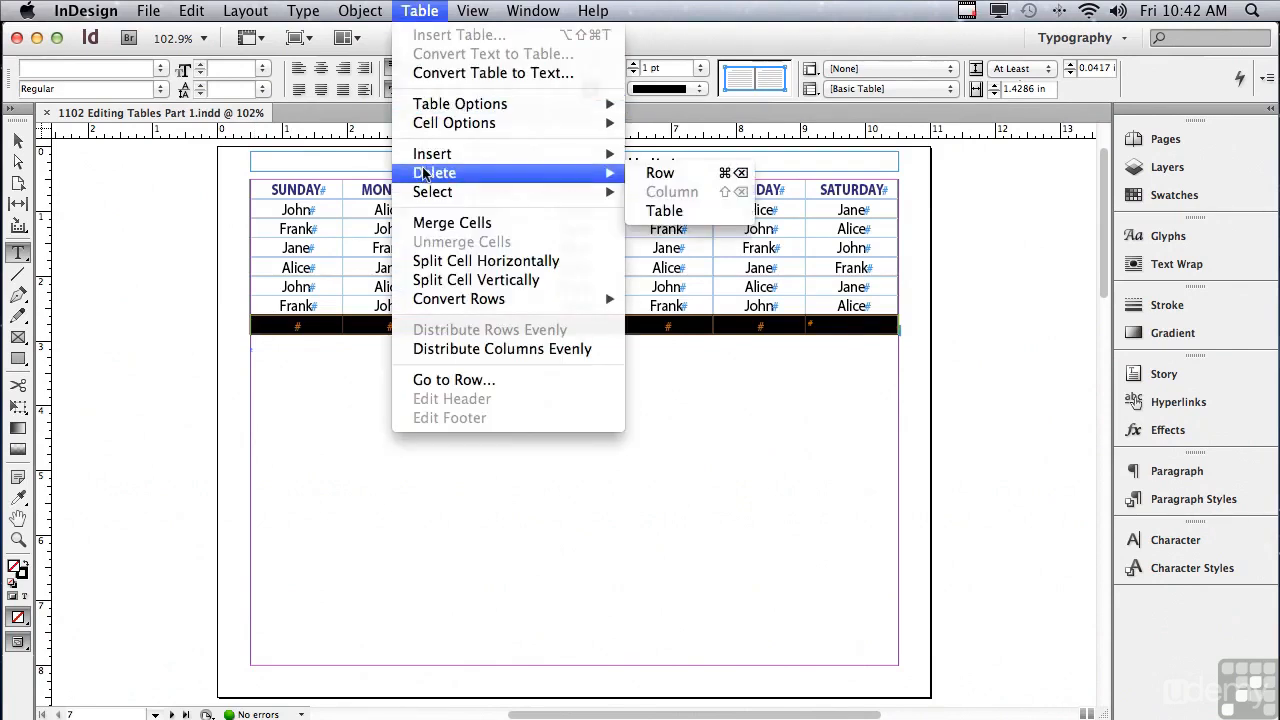
click(659, 174)
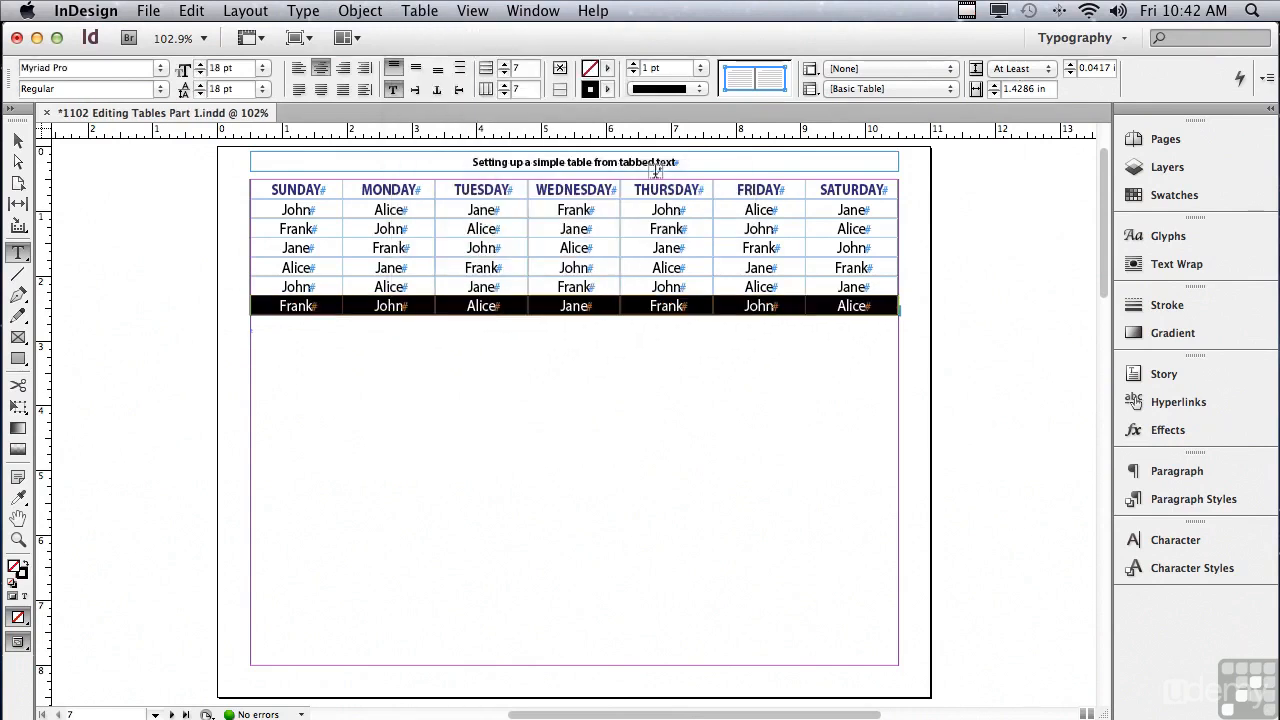
Step: Set the minimum row height of the whole table to 0.5 in and center the cell text vertically
click(250, 181)
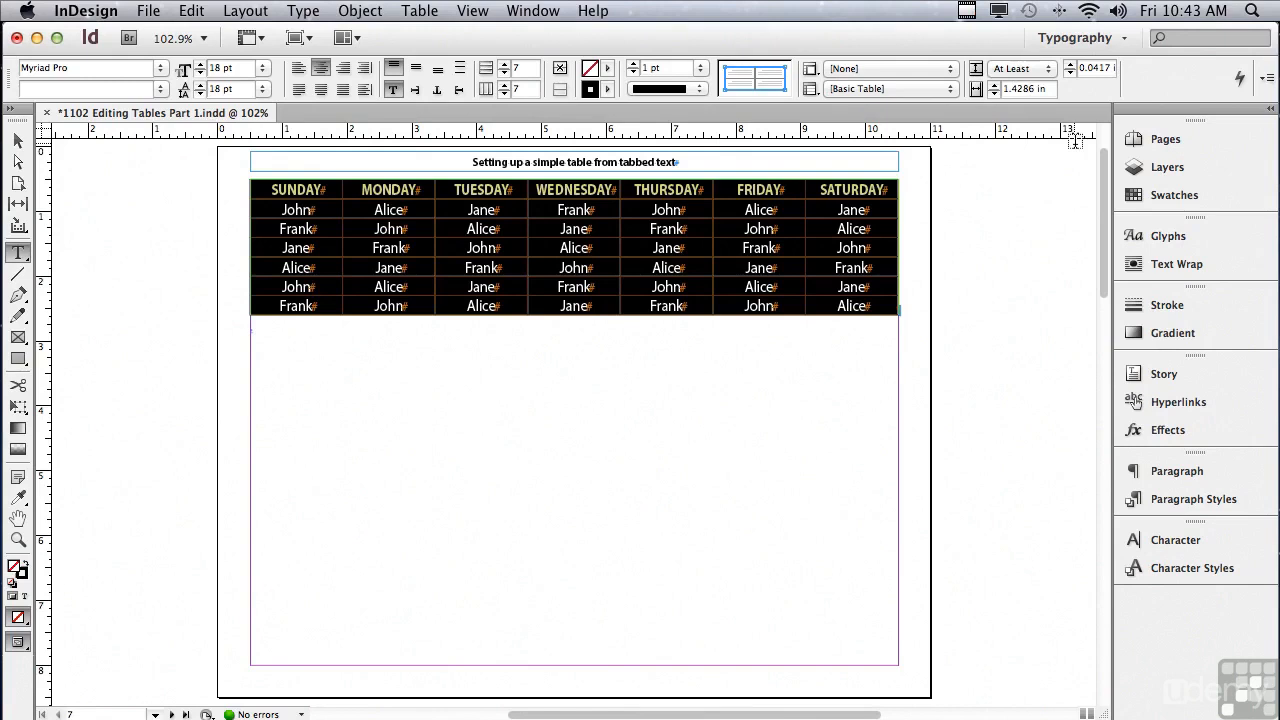
click(1071, 65)
click(1071, 65)
click(1071, 65)
click(1071, 65)
click(1071, 65)
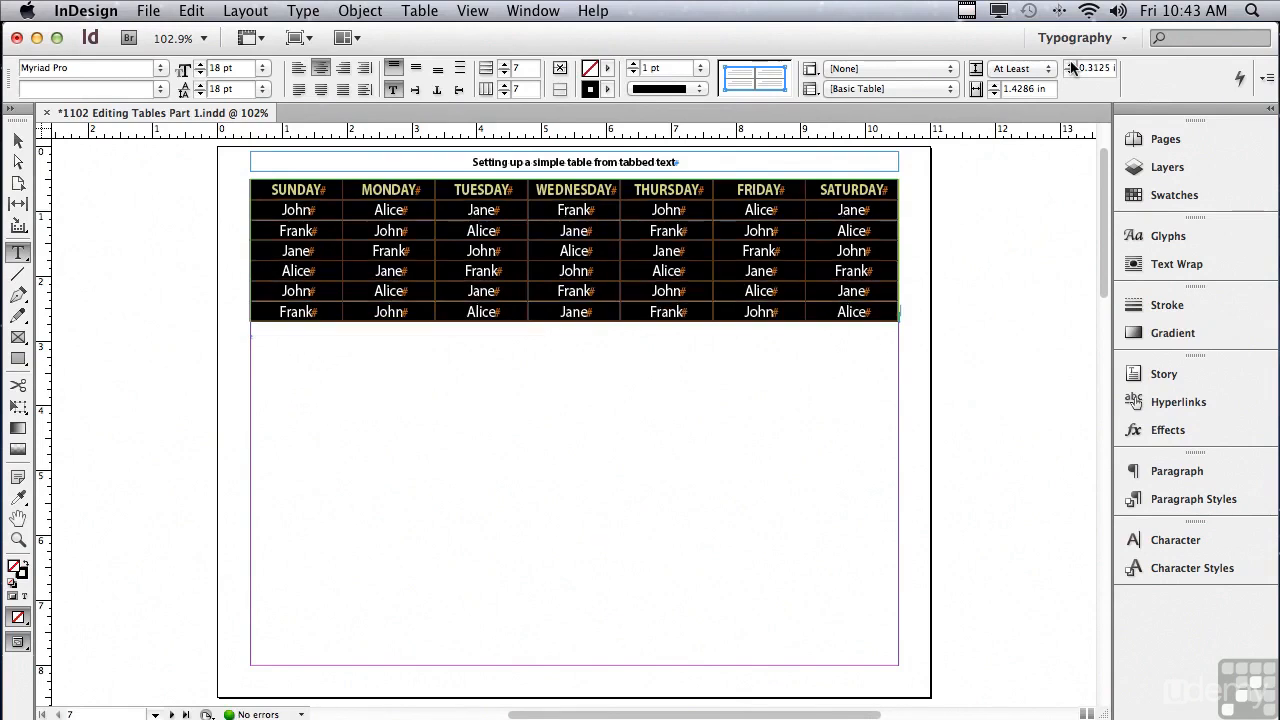
click(1071, 65)
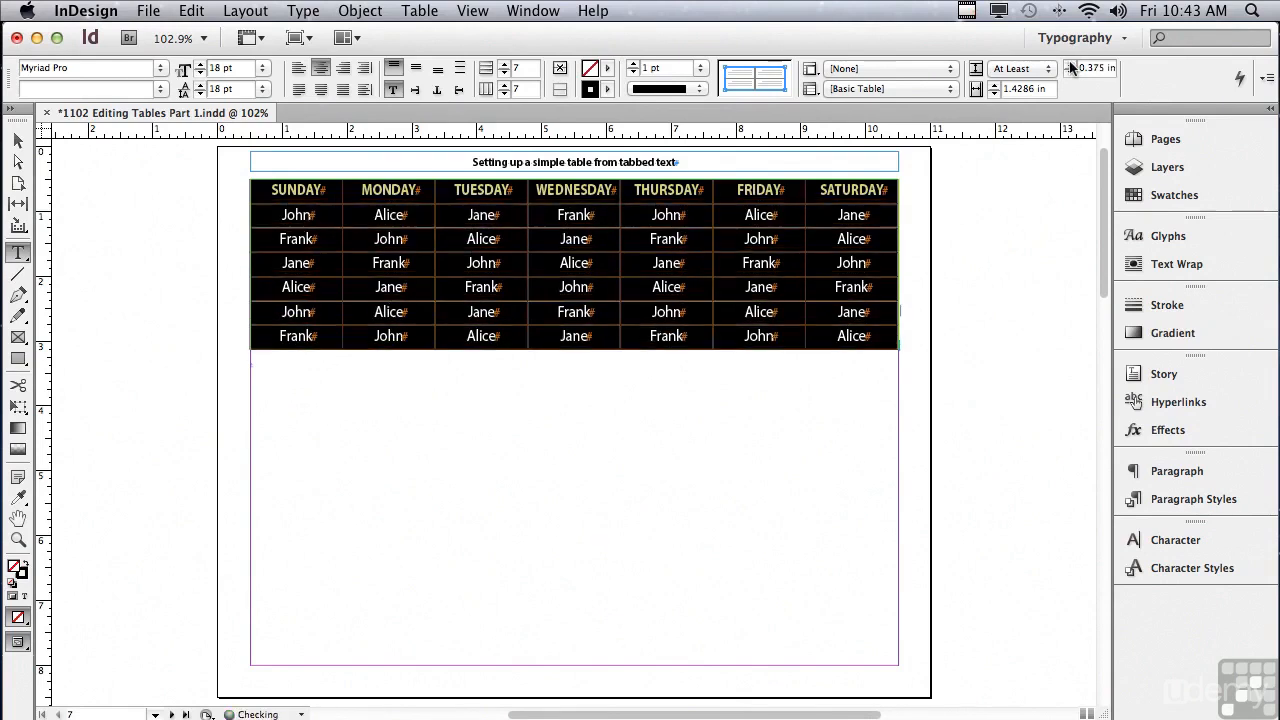
click(1071, 65)
click(1071, 65)
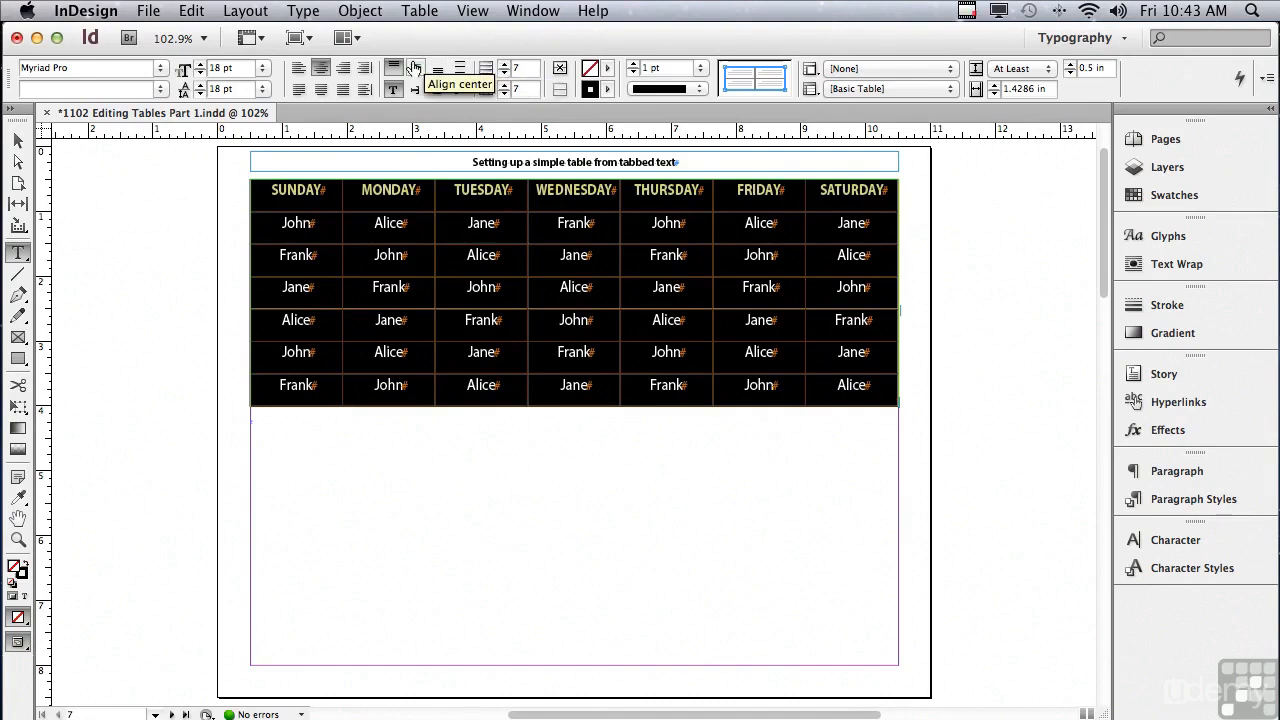
click(413, 68)
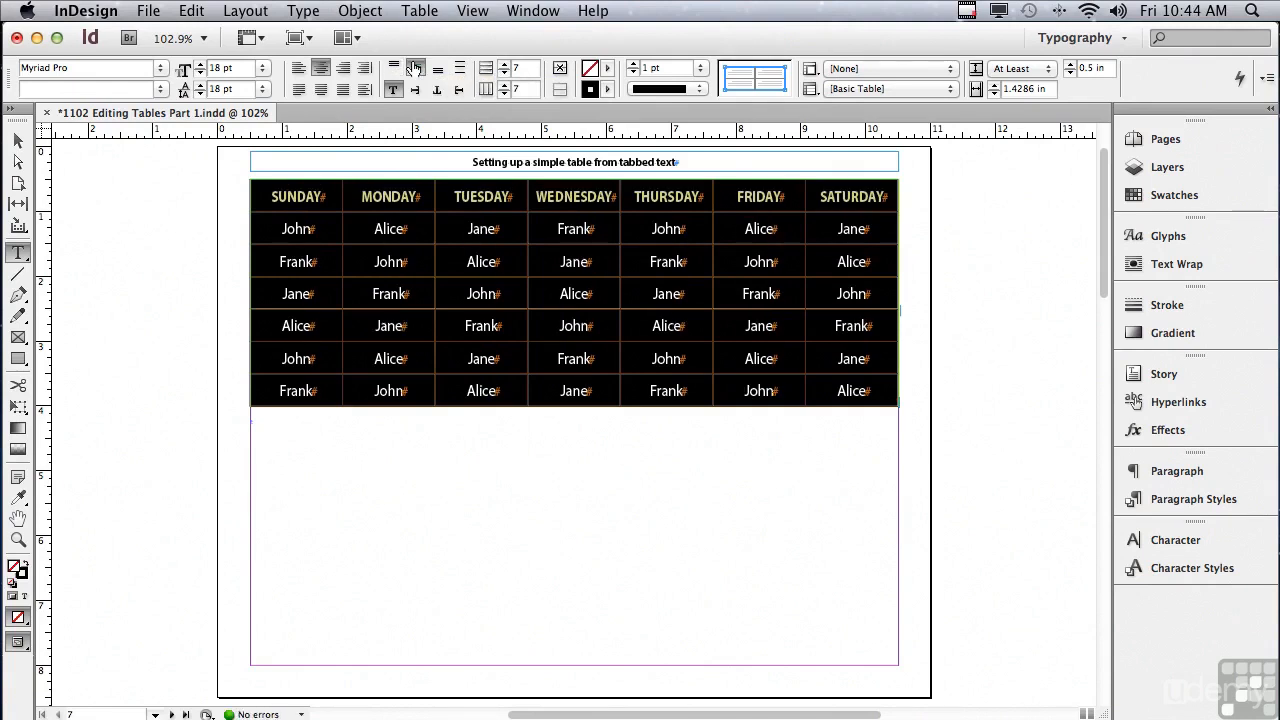
Step: Convert the weekday row at the start of the table to a header row
click(253, 196)
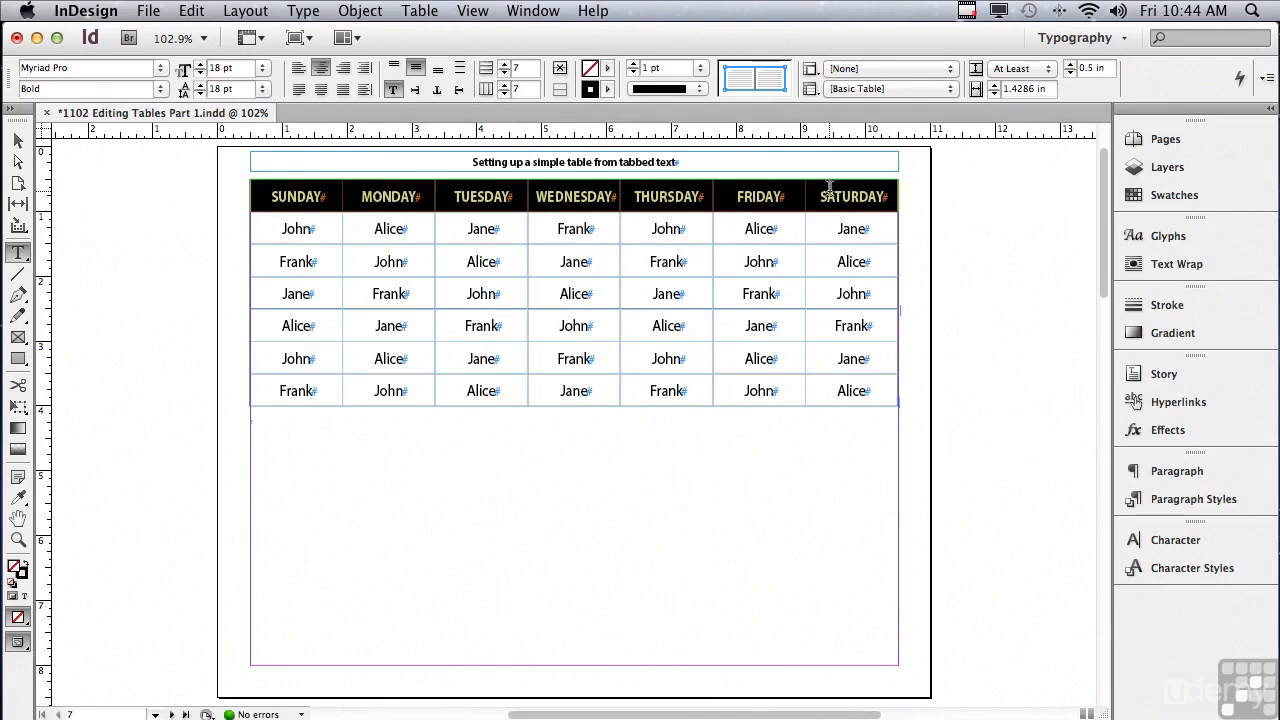
click(409, 10)
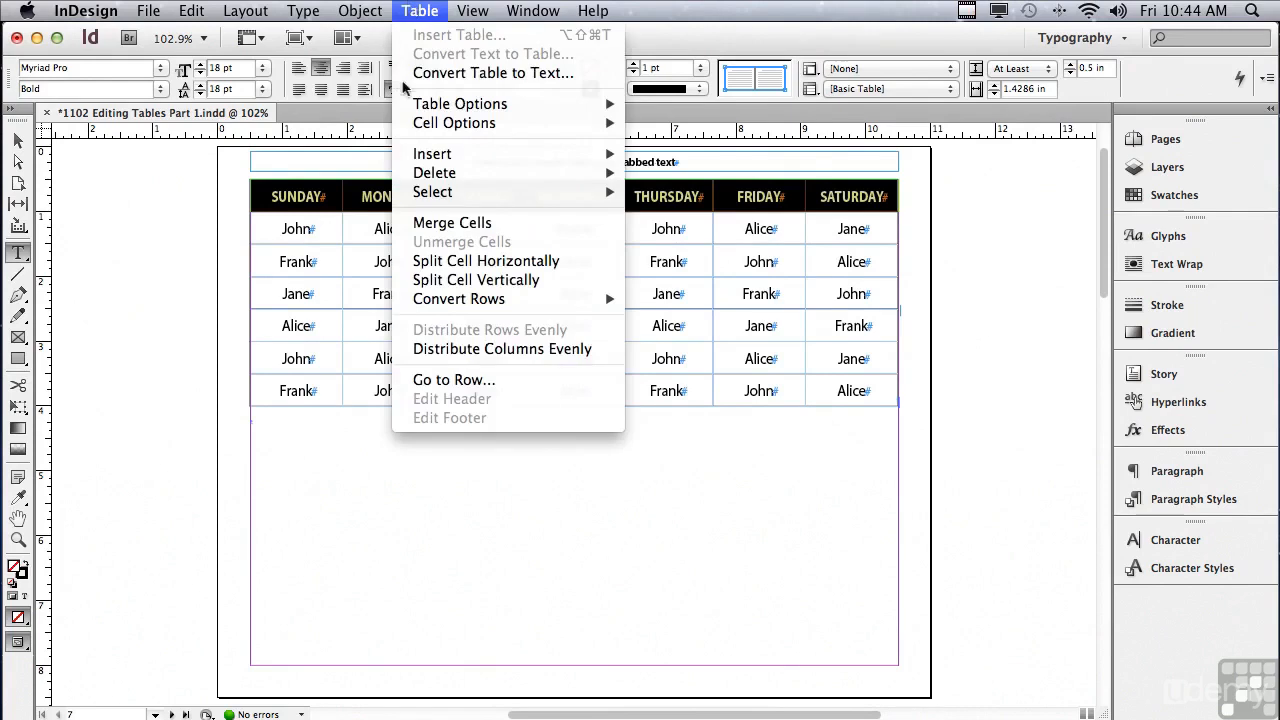
mouse_move(418, 302)
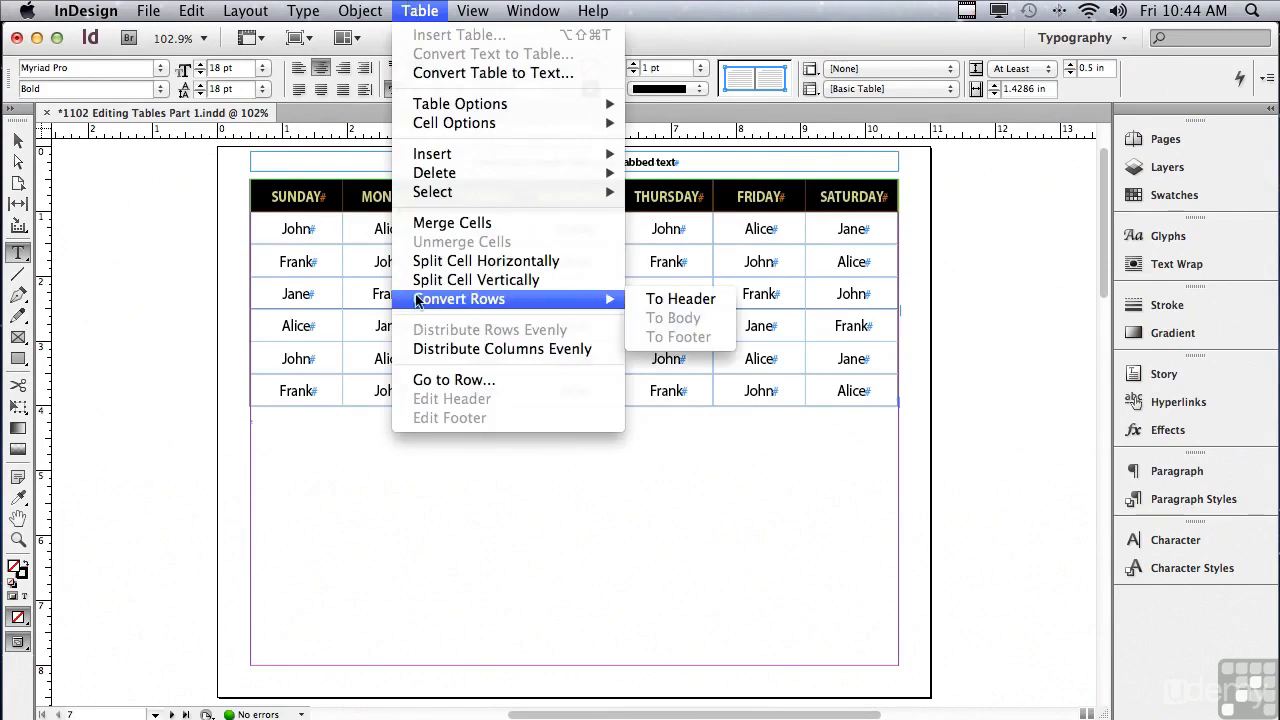
click(652, 299)
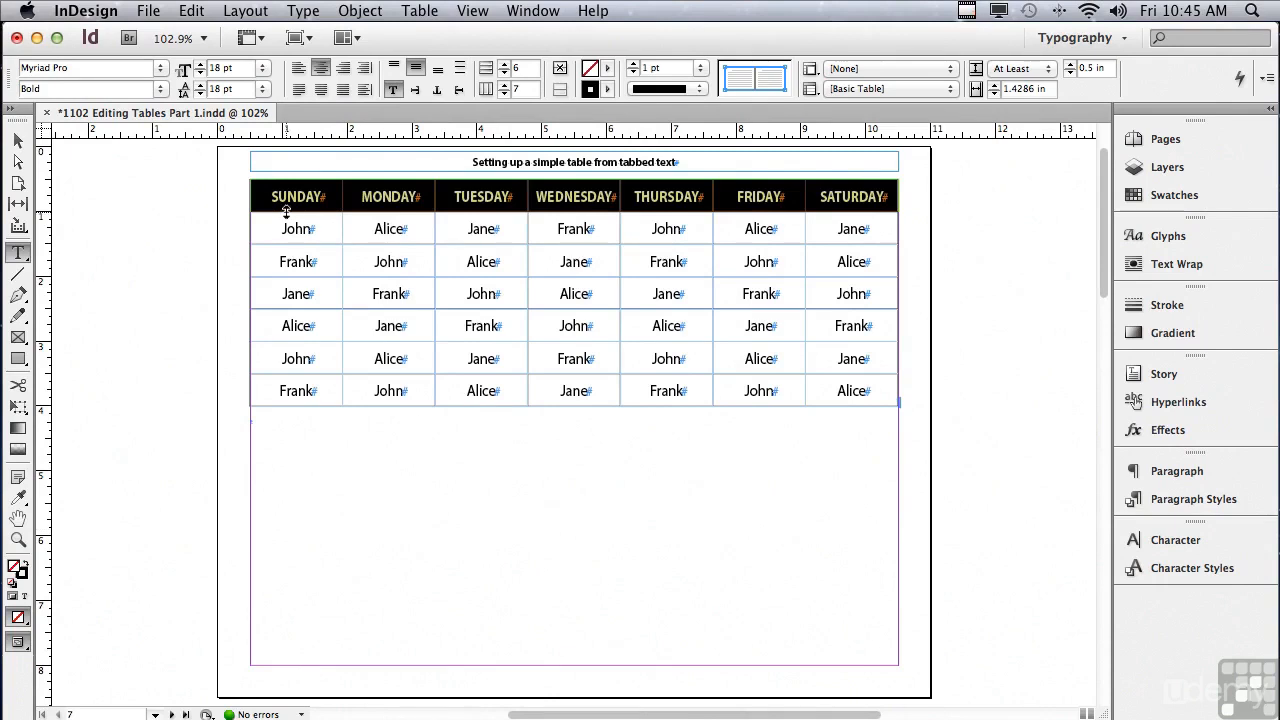
Step: Fill the weekday header row with the C=100 M=0 Y=0 K=0 swatch and deselect it
click(607, 70)
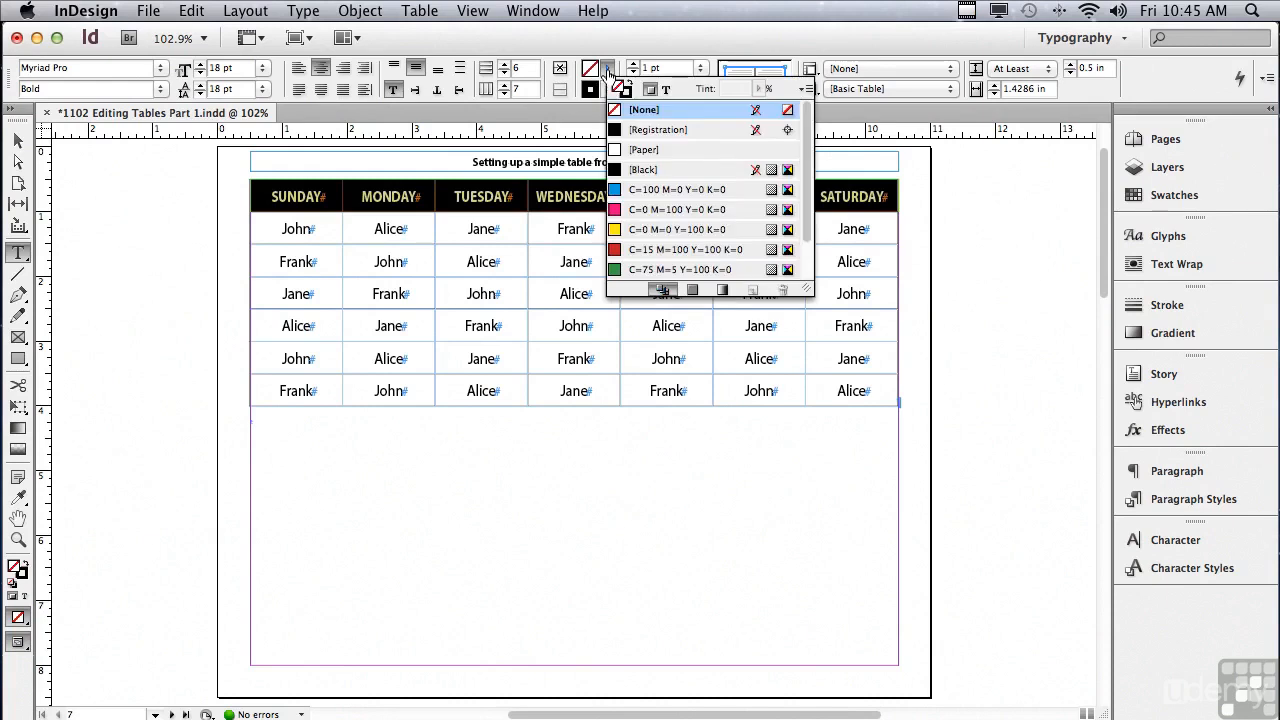
drag(807, 146, 810, 213)
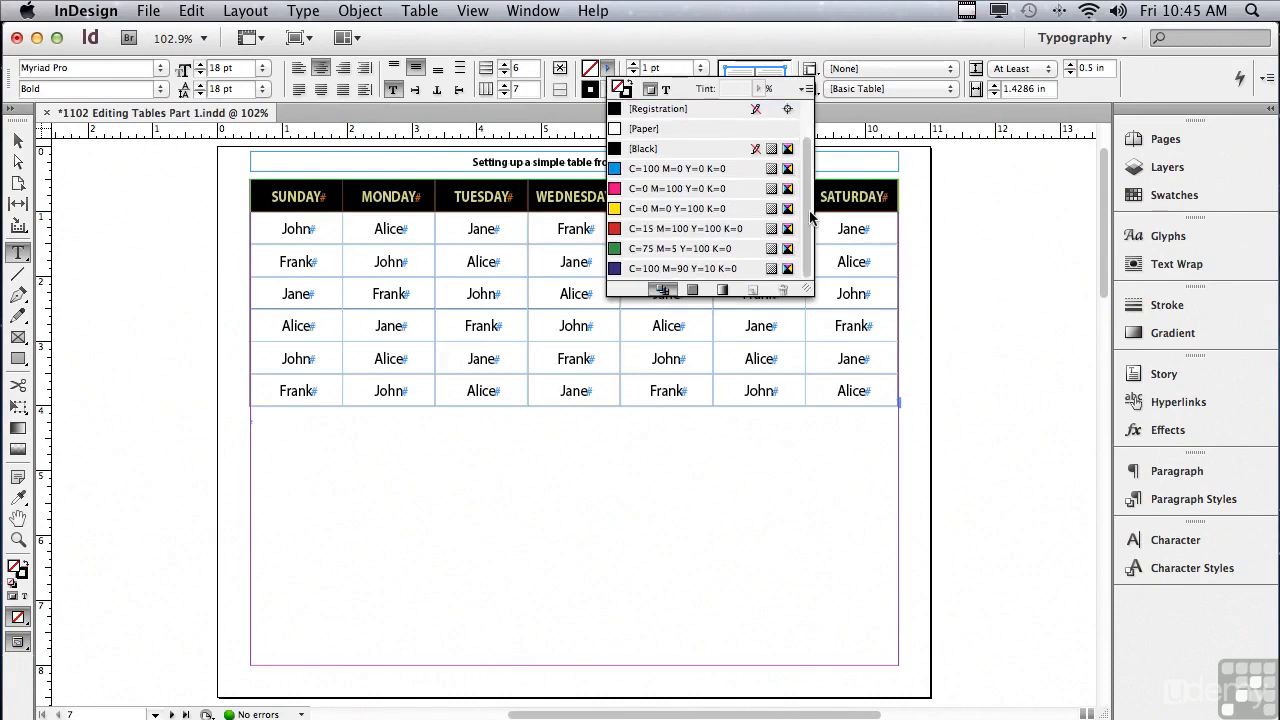
click(617, 169)
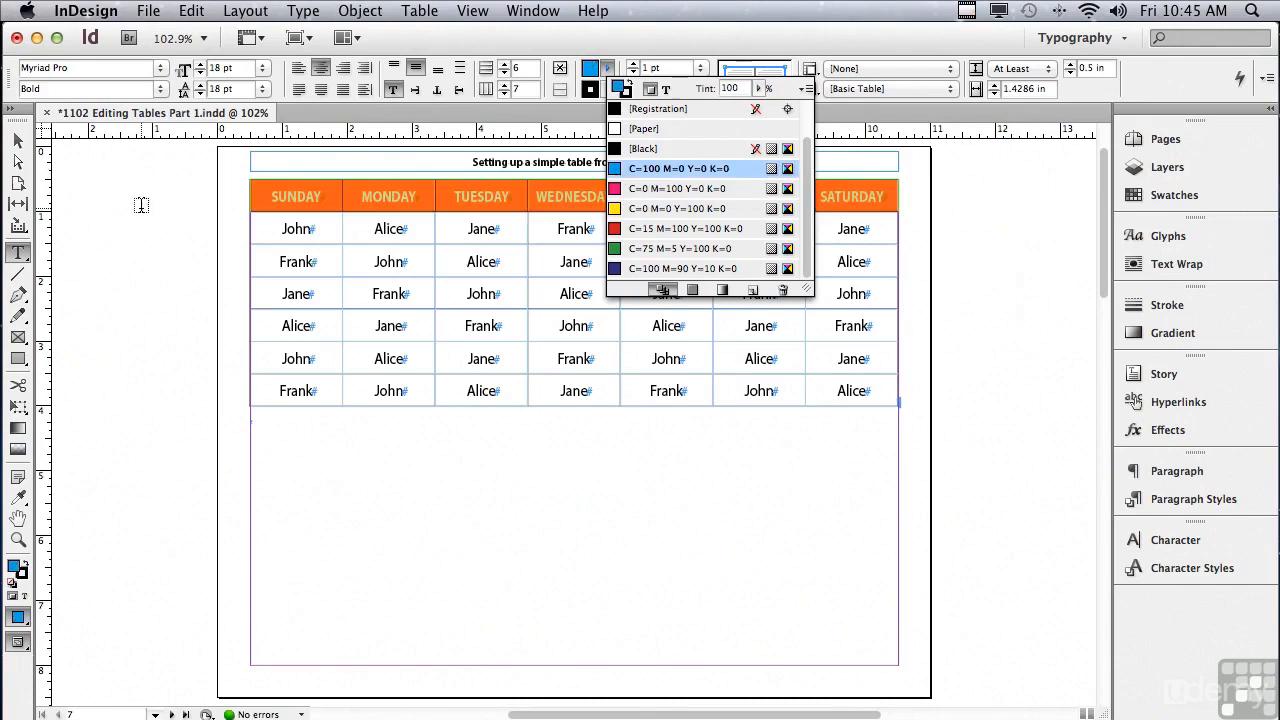
click(141, 204)
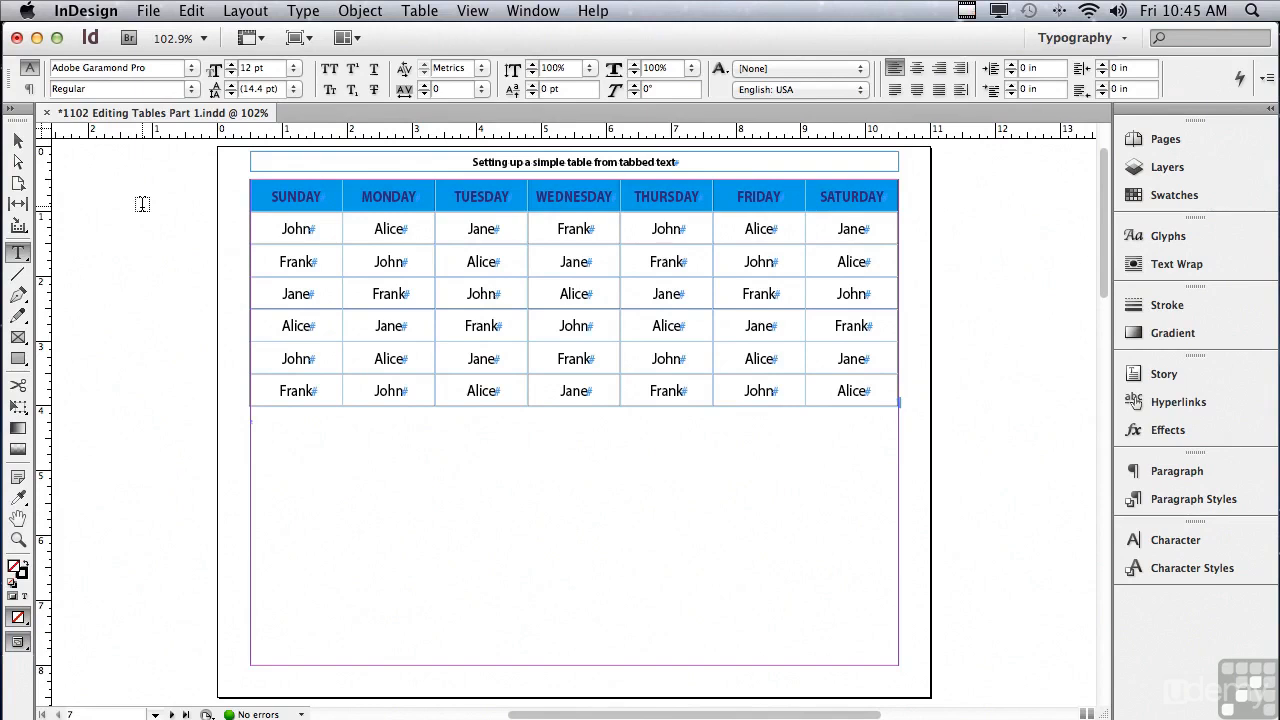
Step: Try the Regular font style on the weekday header text and return it to Bold
click(252, 196)
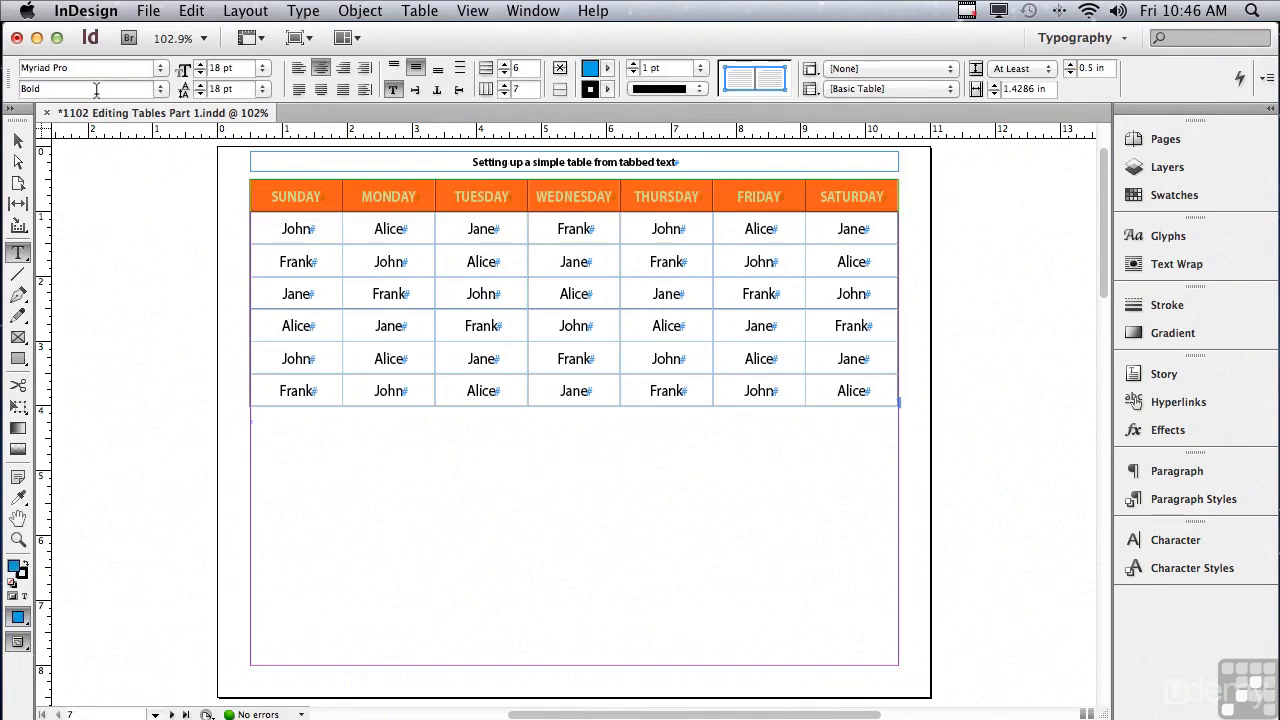
click(160, 90)
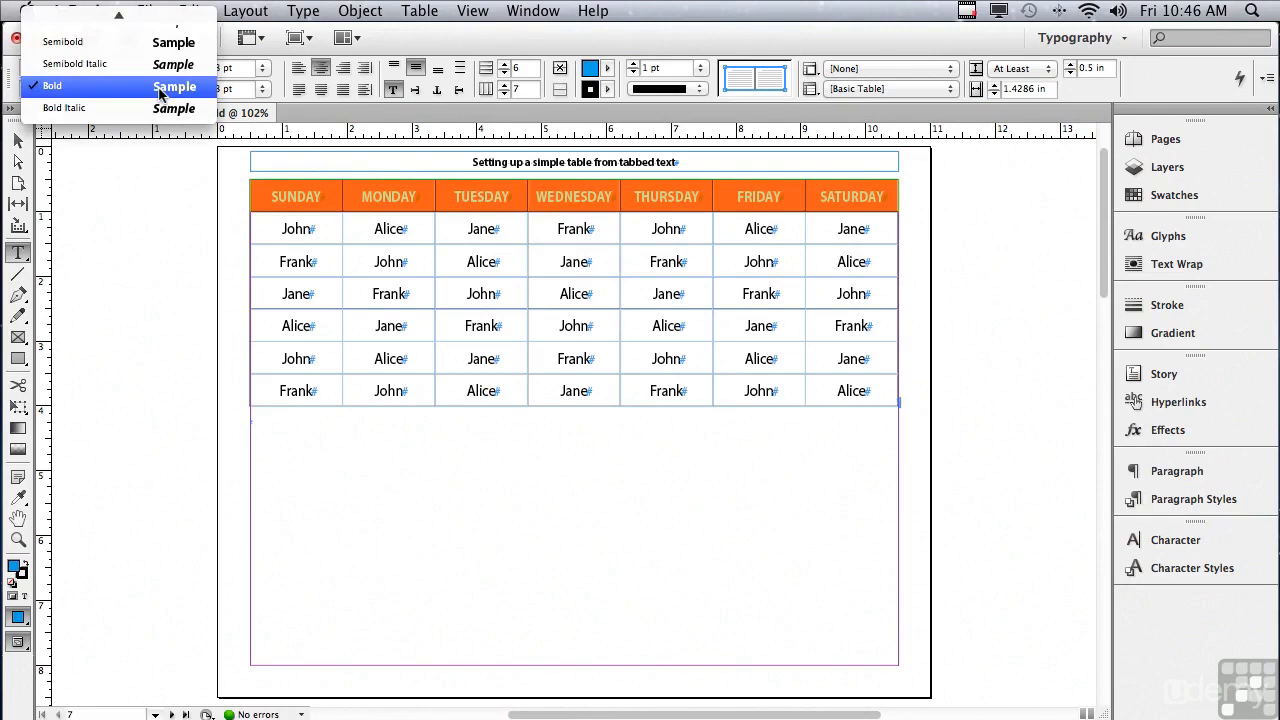
scroll(155, 90, up, 5)
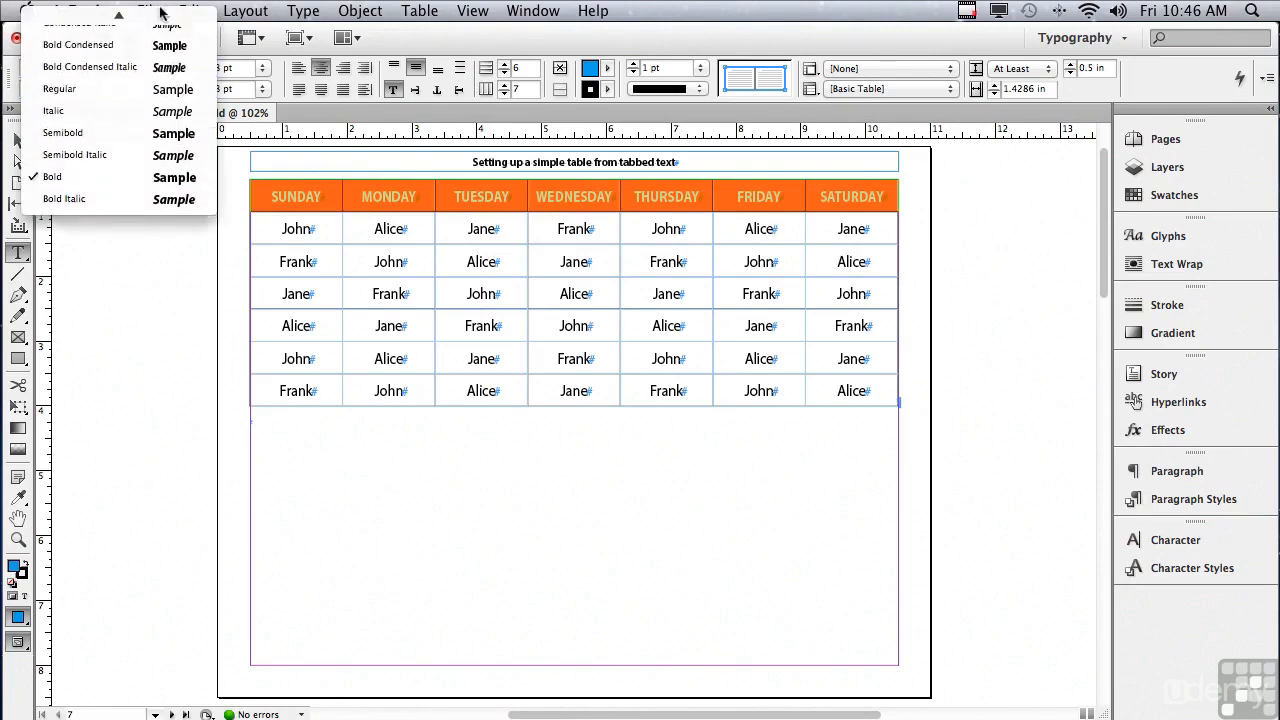
click(126, 109)
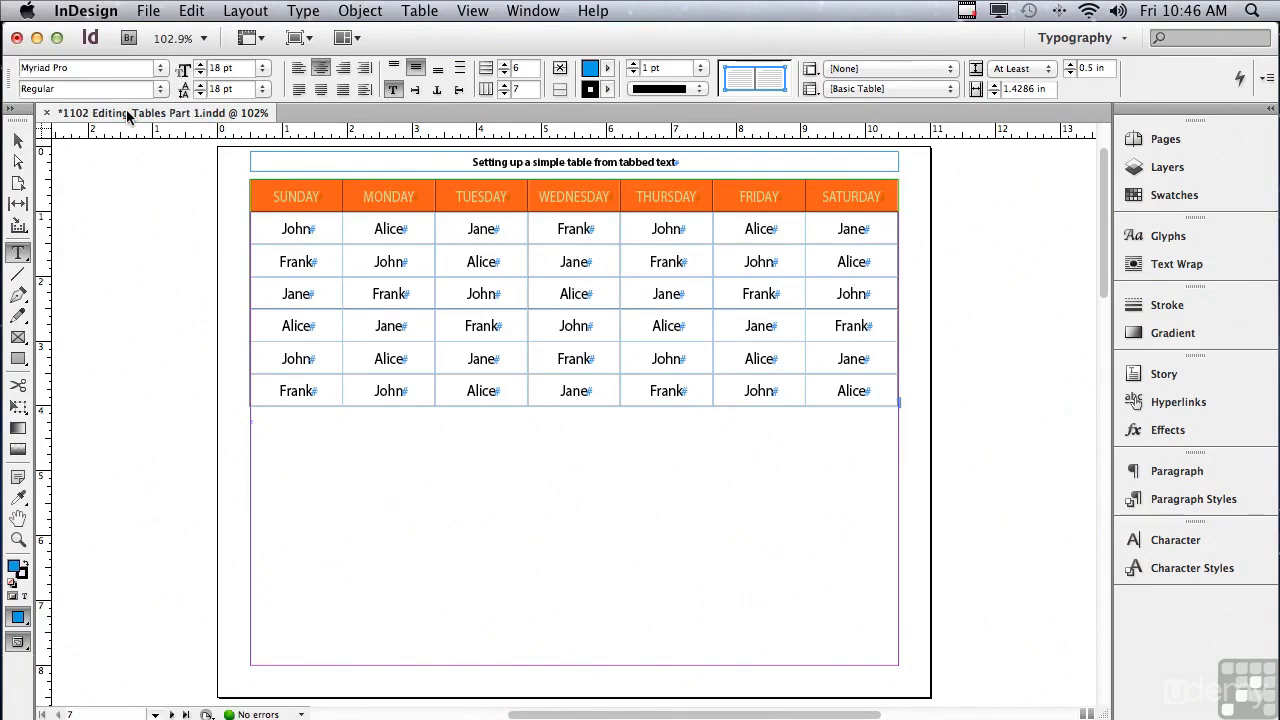
click(162, 89)
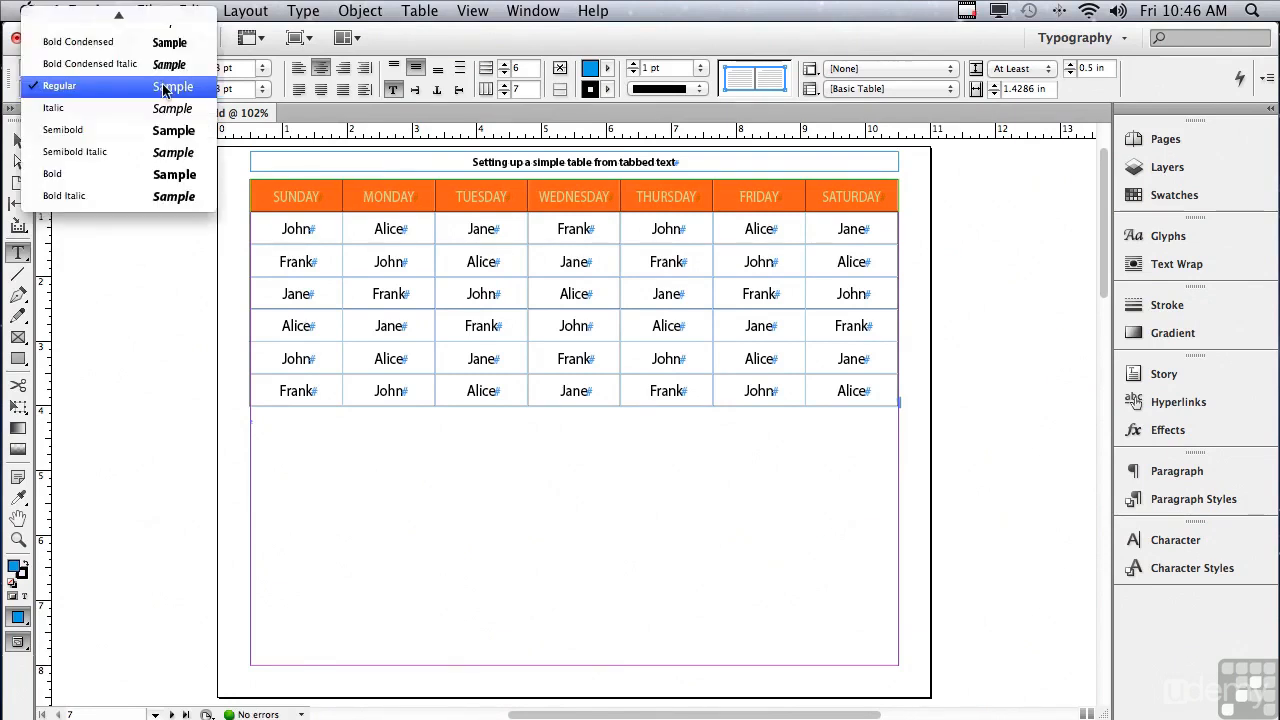
click(148, 174)
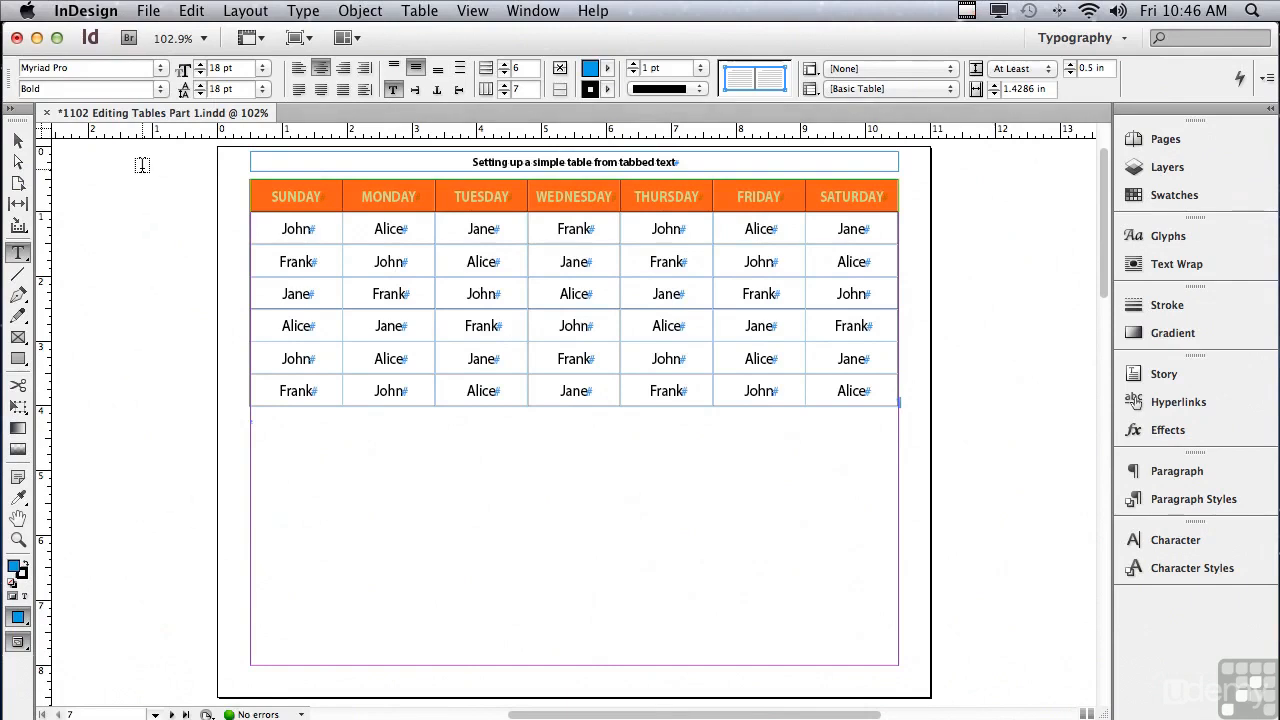
Step: Set the alternating fill pattern of the whole table to Every Other Row
click(251, 181)
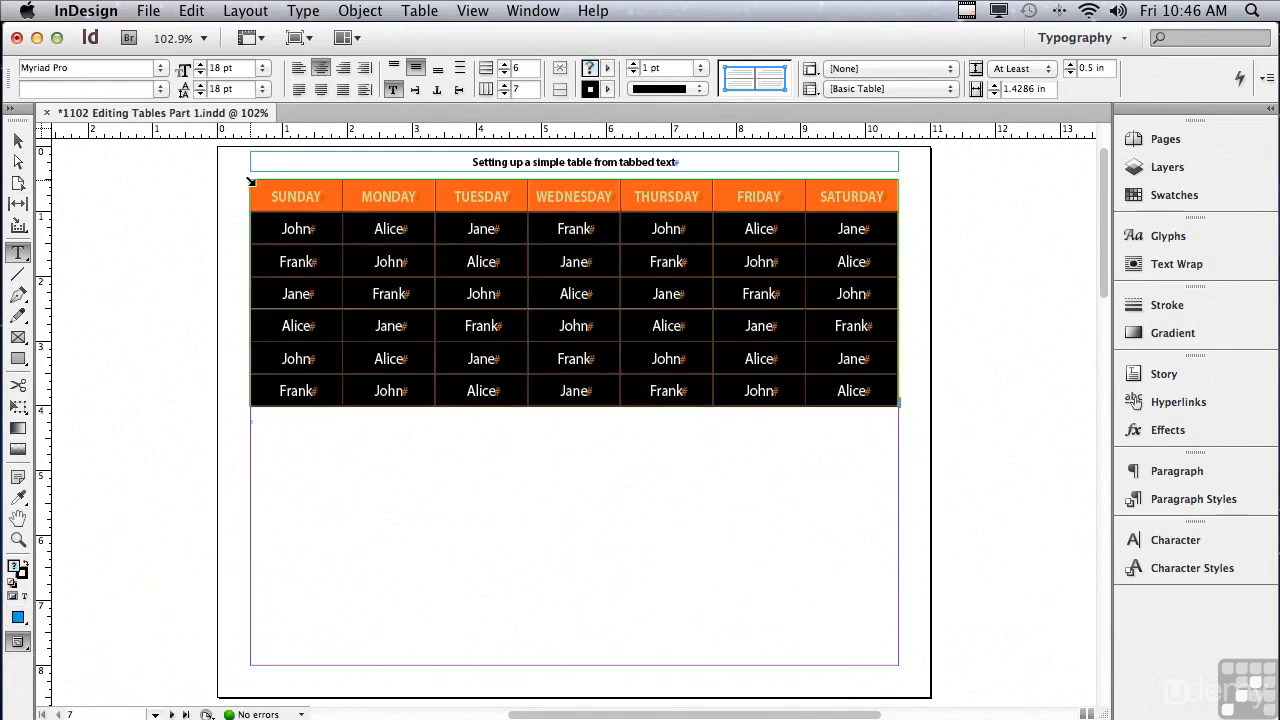
click(410, 10)
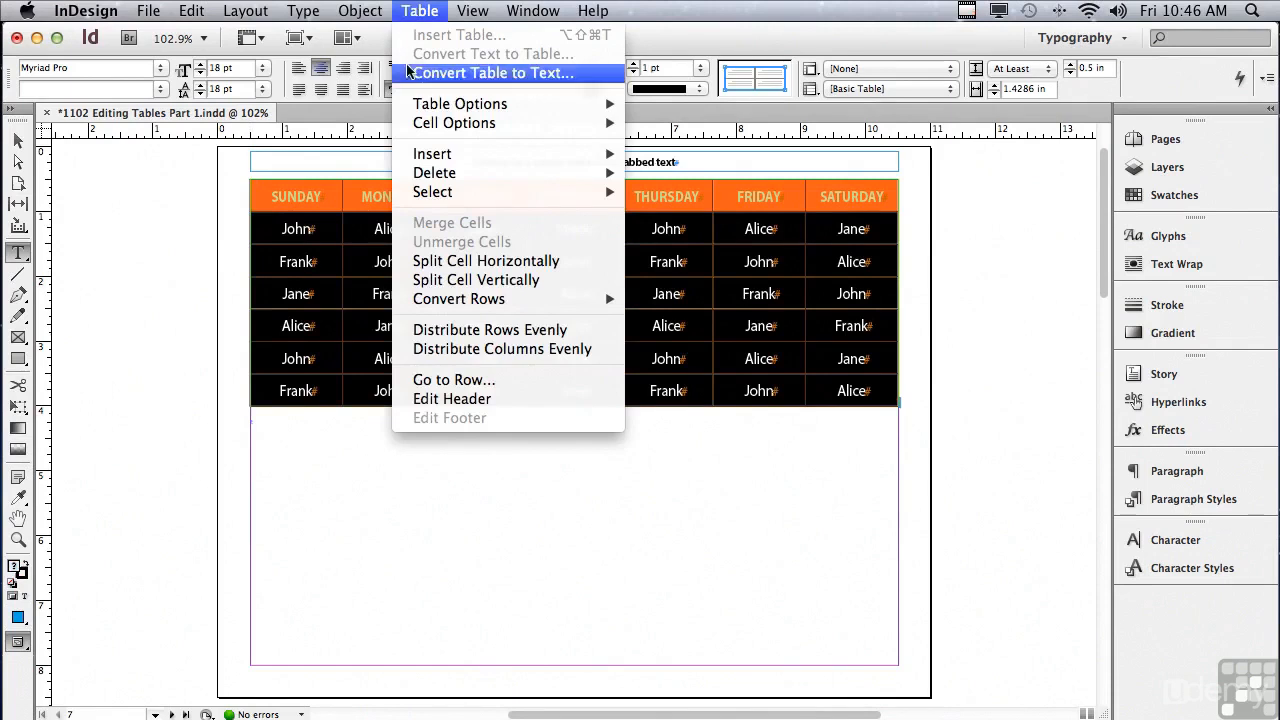
mouse_move(416, 104)
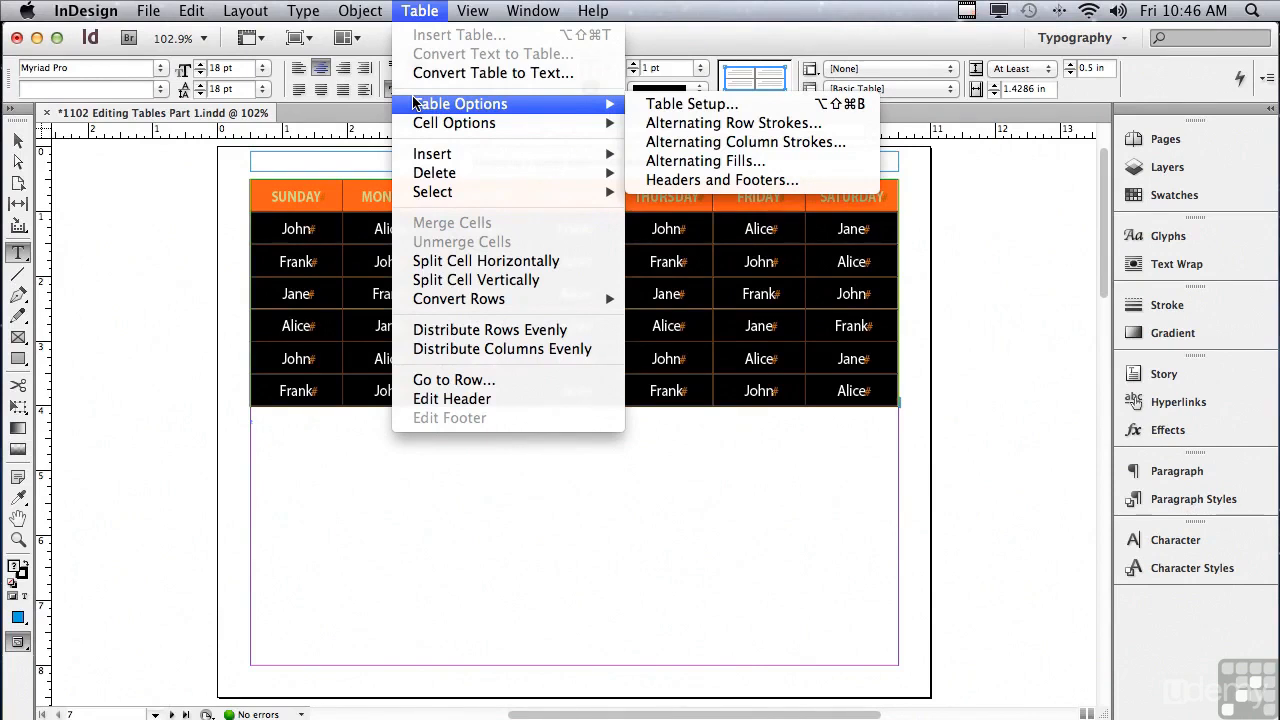
click(658, 162)
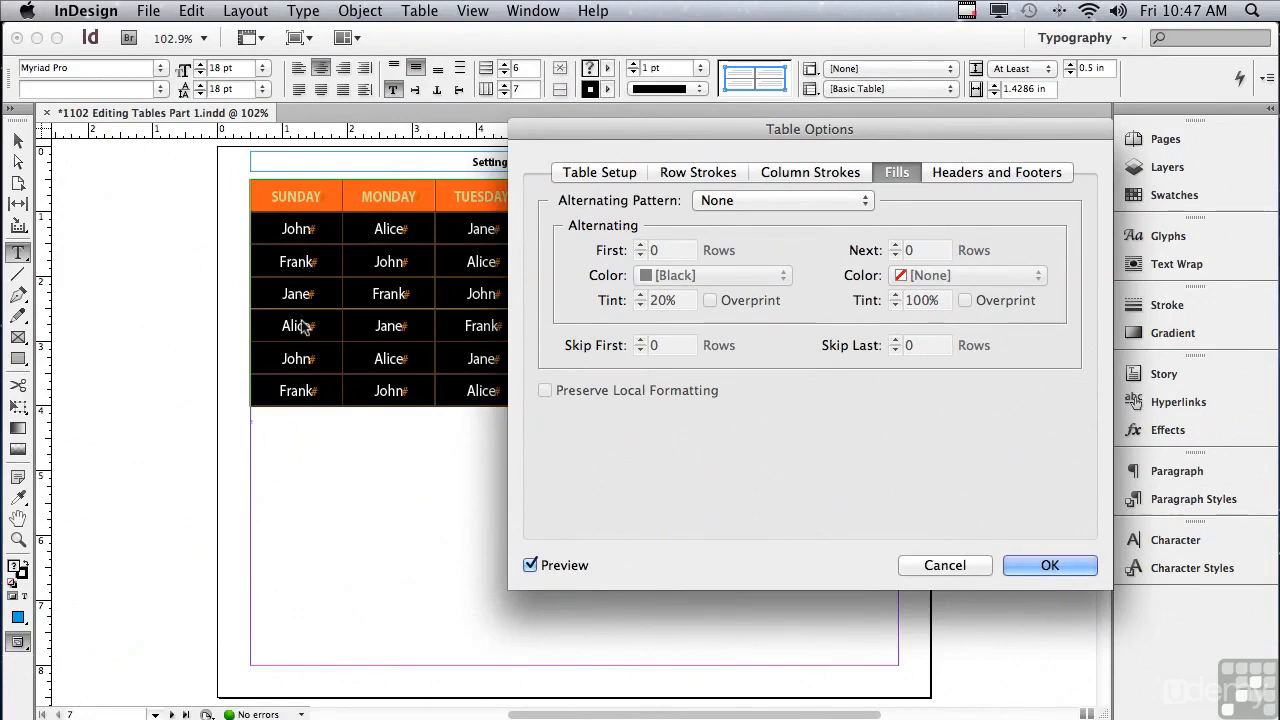
click(737, 202)
click(729, 217)
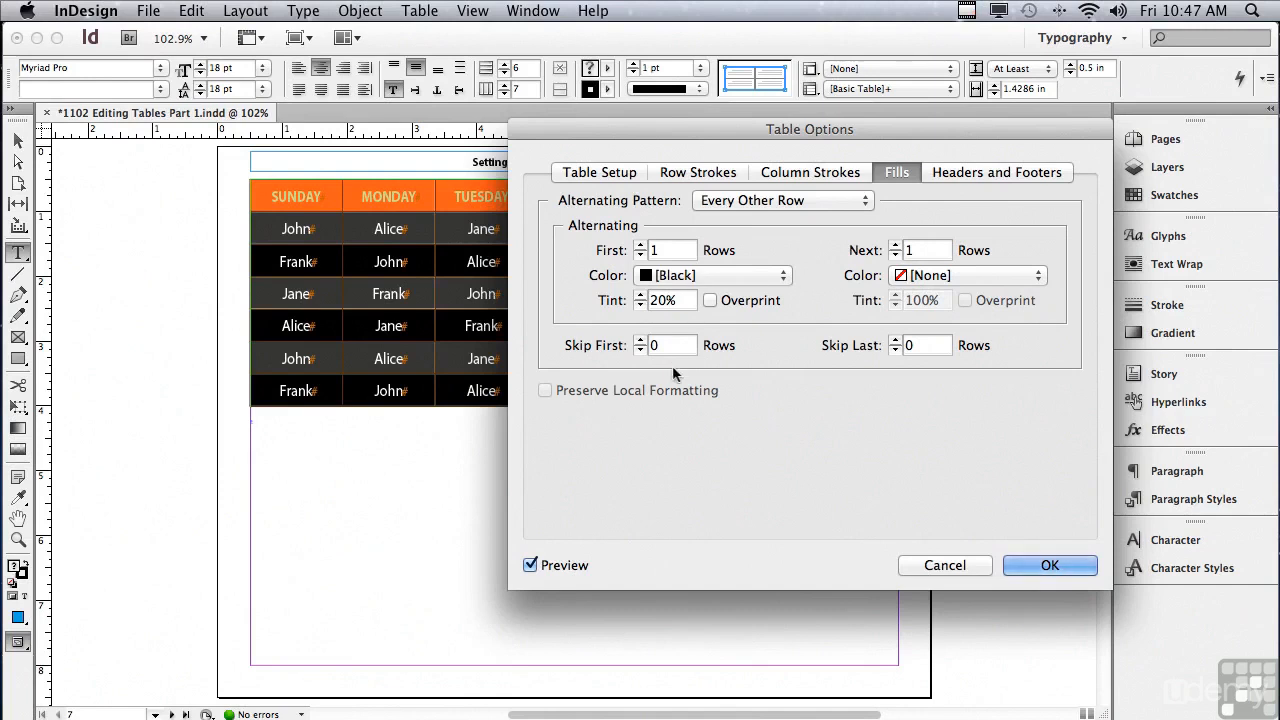
Step: Set the first alternating color to C=0 M=0 Y=100 K=0 at 20% tint and skip the first 1 row
click(657, 277)
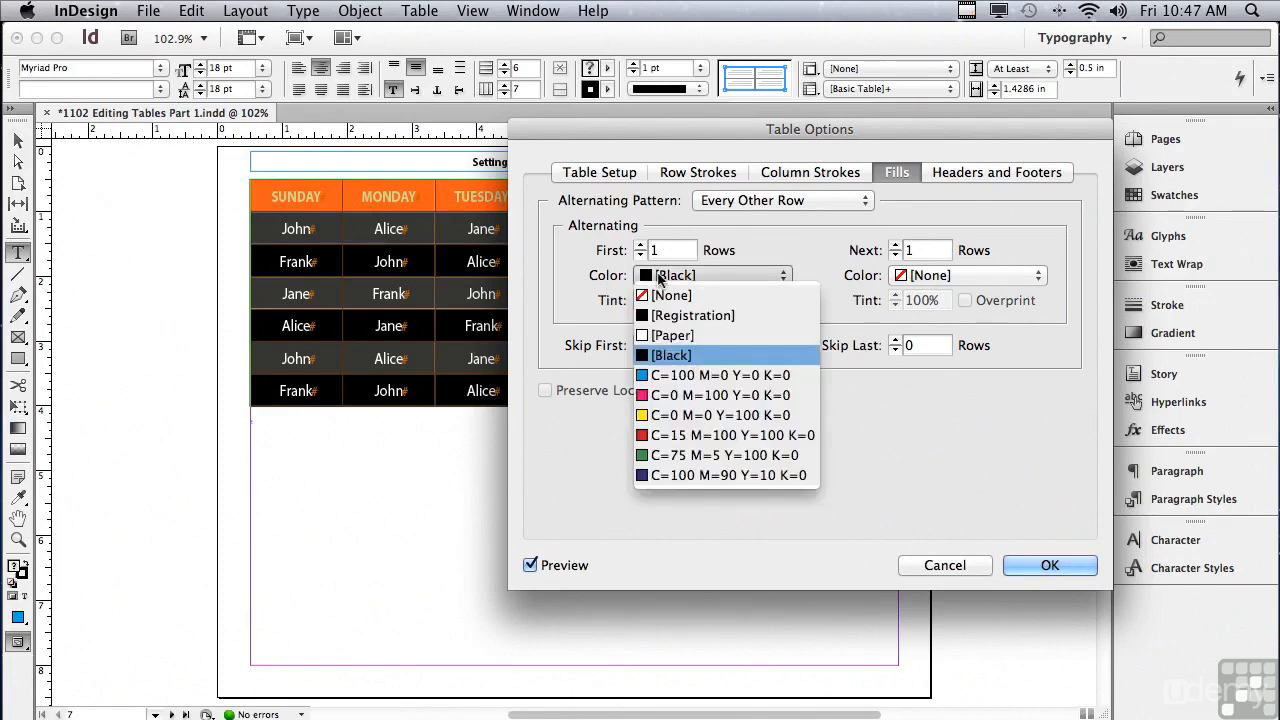
click(656, 415)
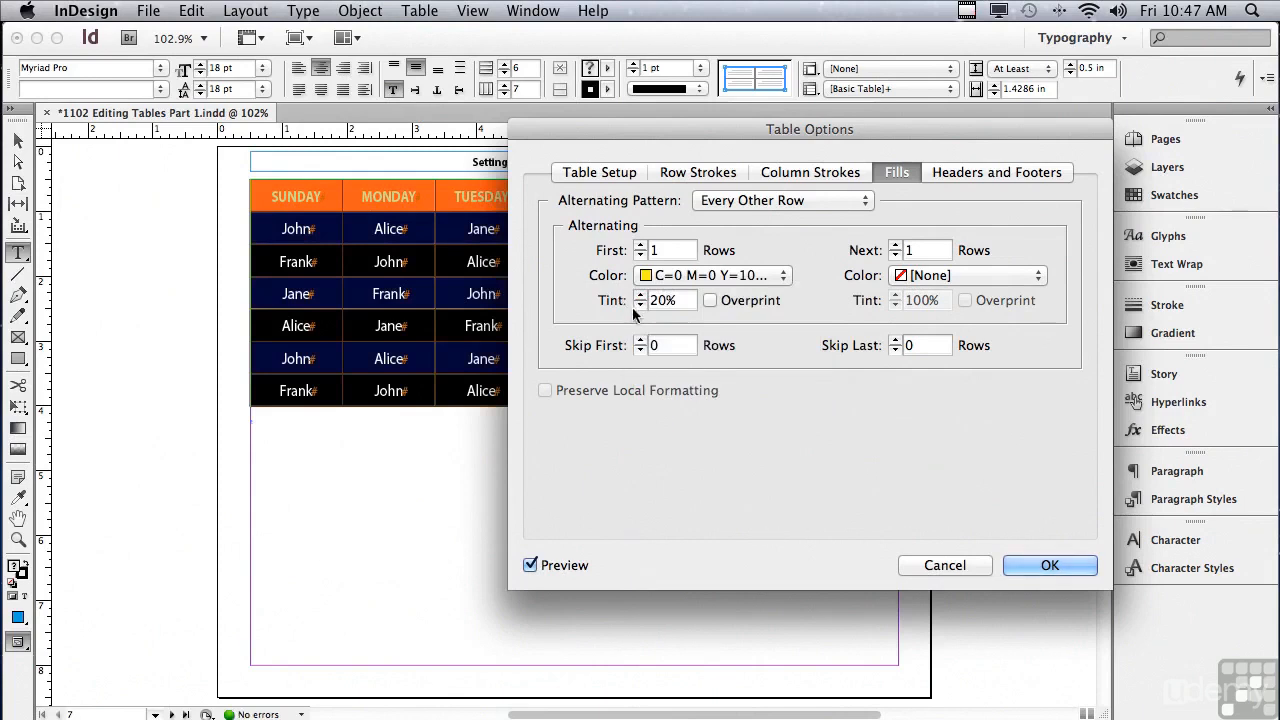
drag(684, 302, 615, 291)
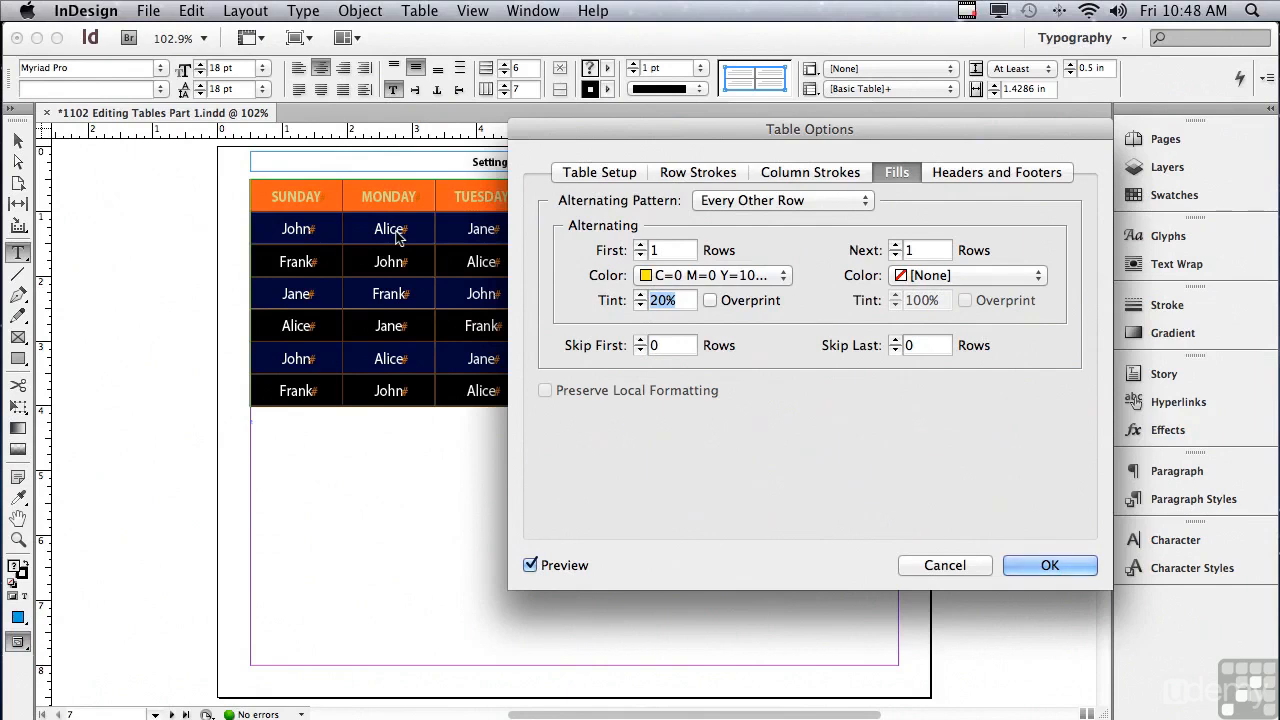
click(640, 340)
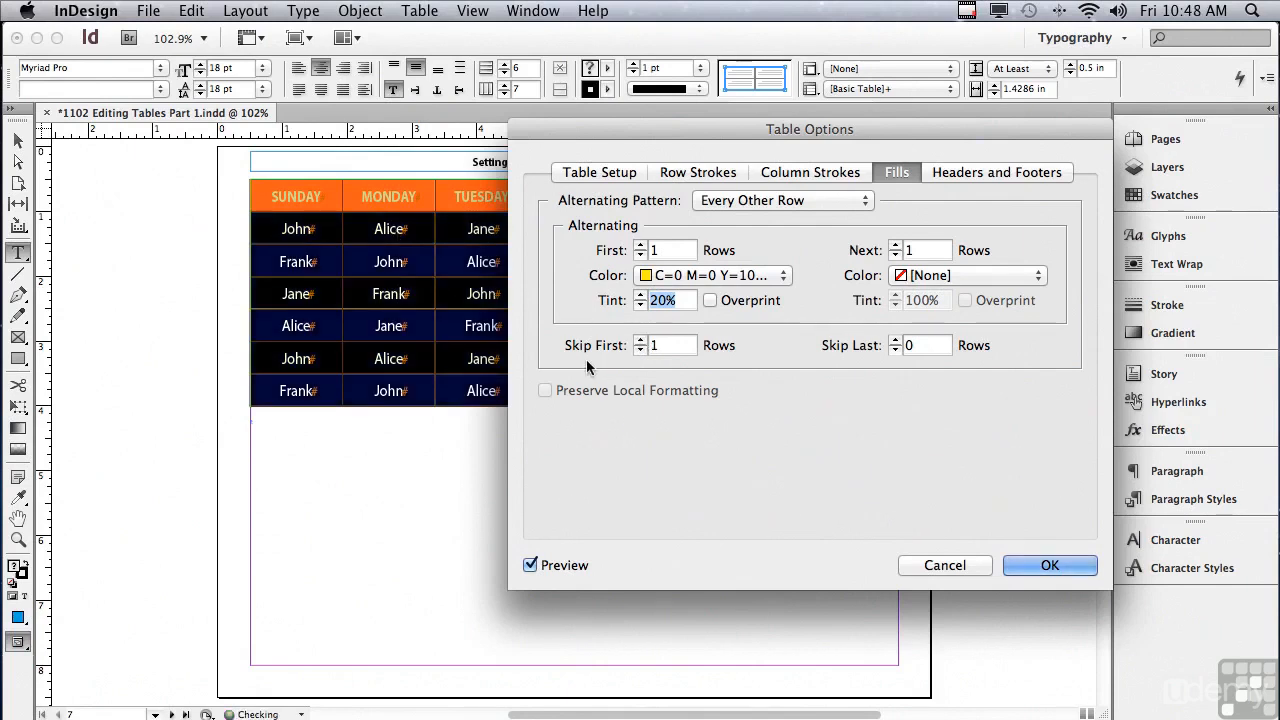
key(Tab)
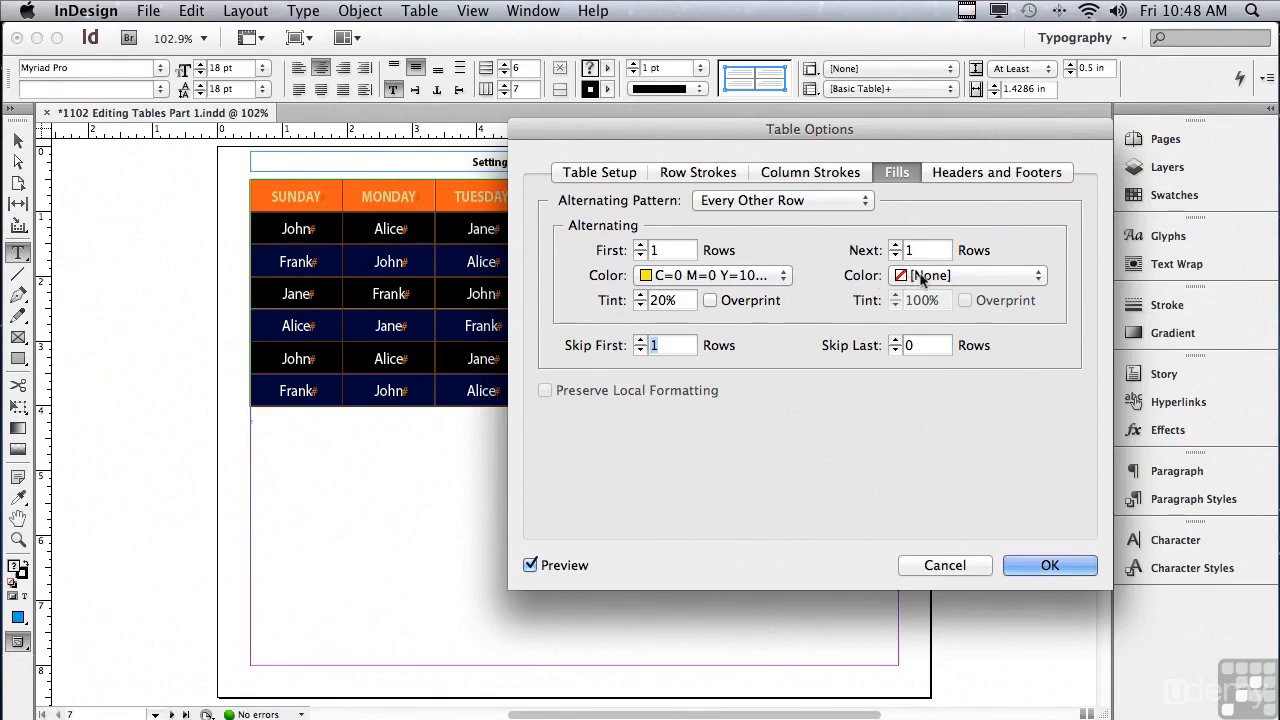
Step: Set the next alternating row color to [Paper], apply the fills and show the deselected table in Preview mode
click(922, 279)
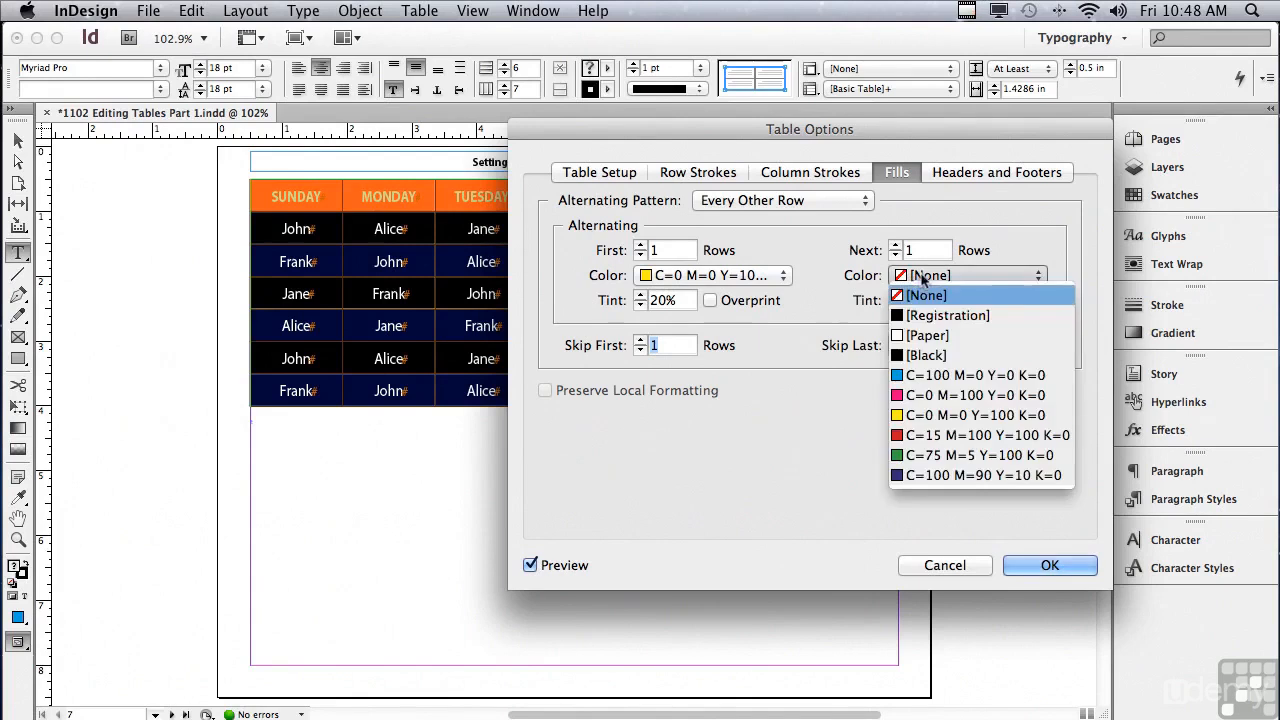
click(922, 337)
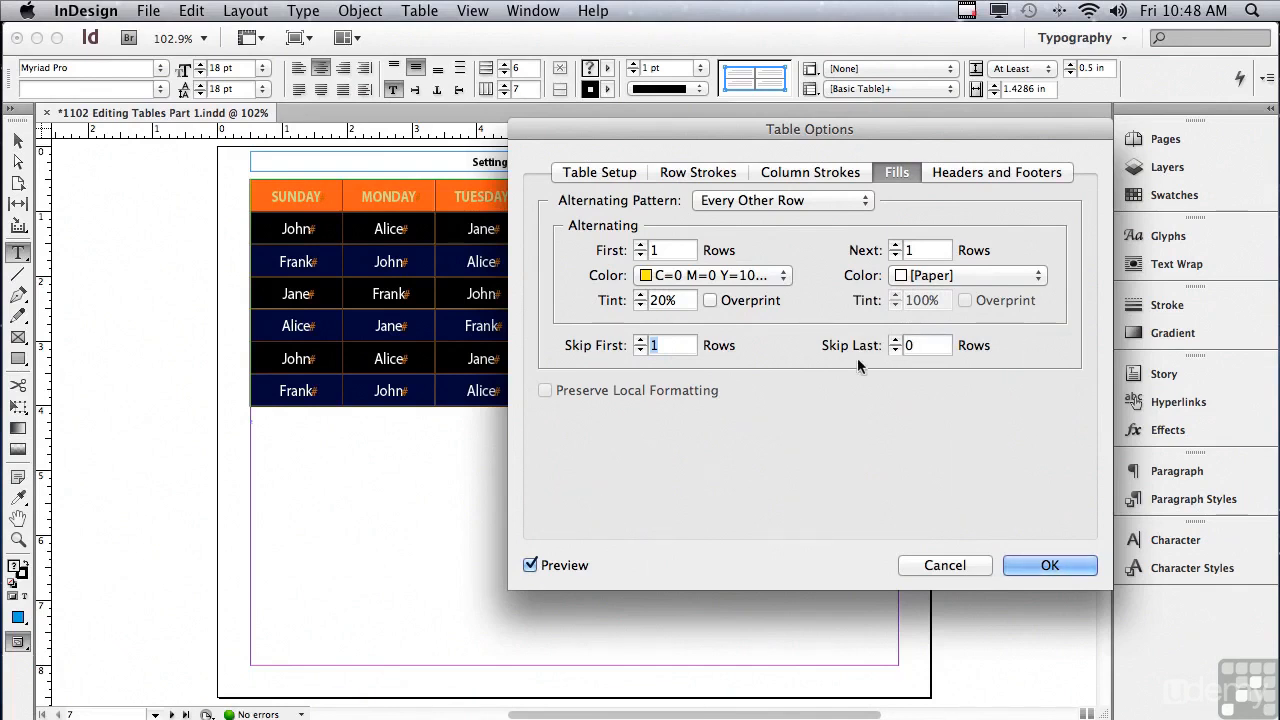
click(1030, 564)
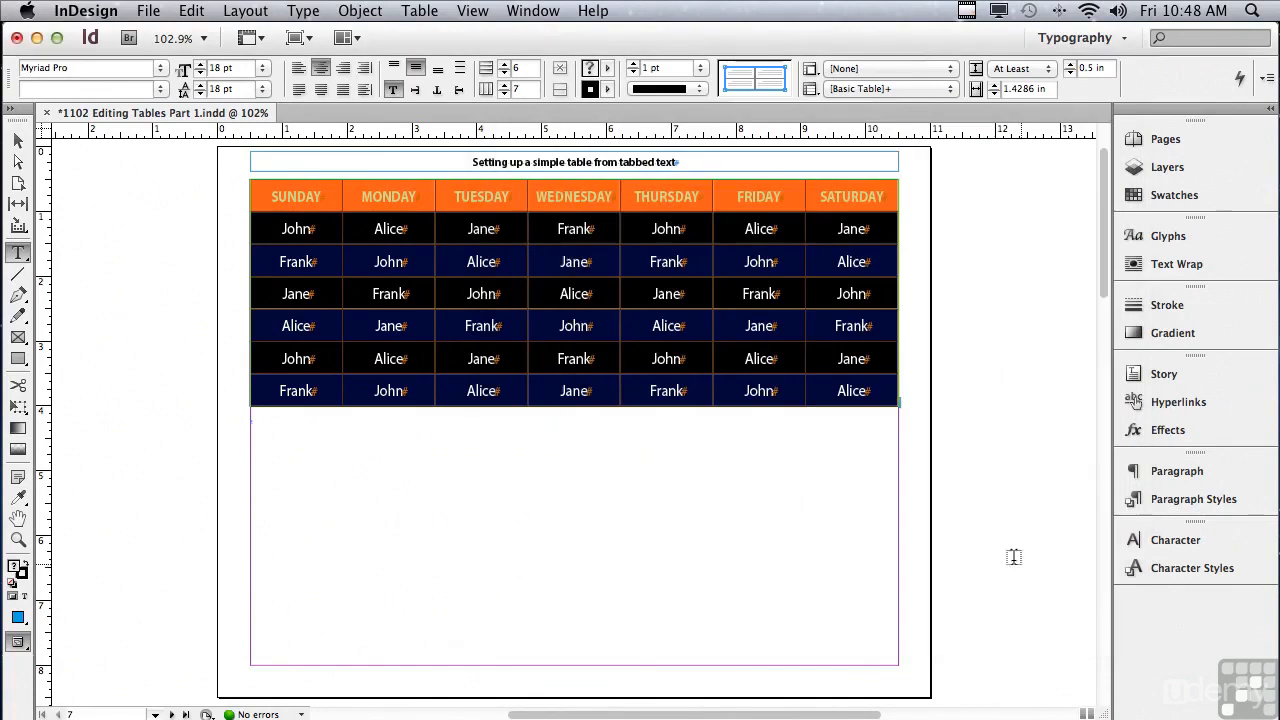
click(145, 196)
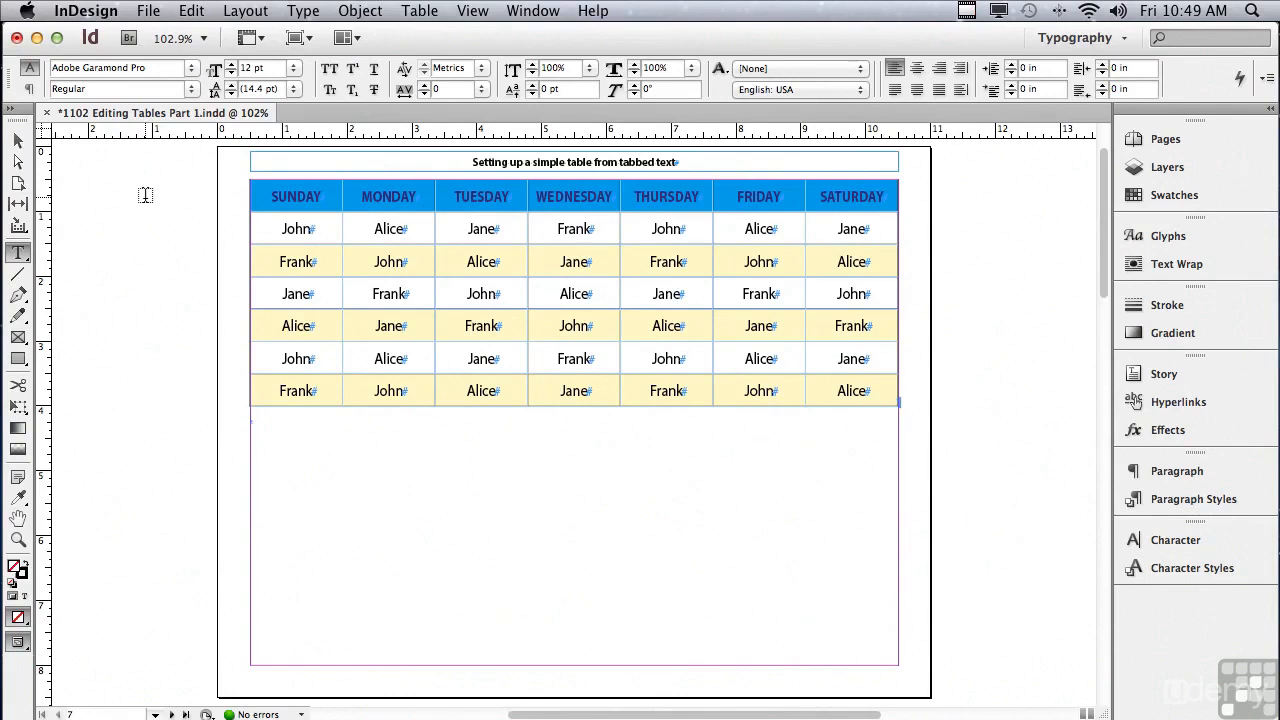
key(w)
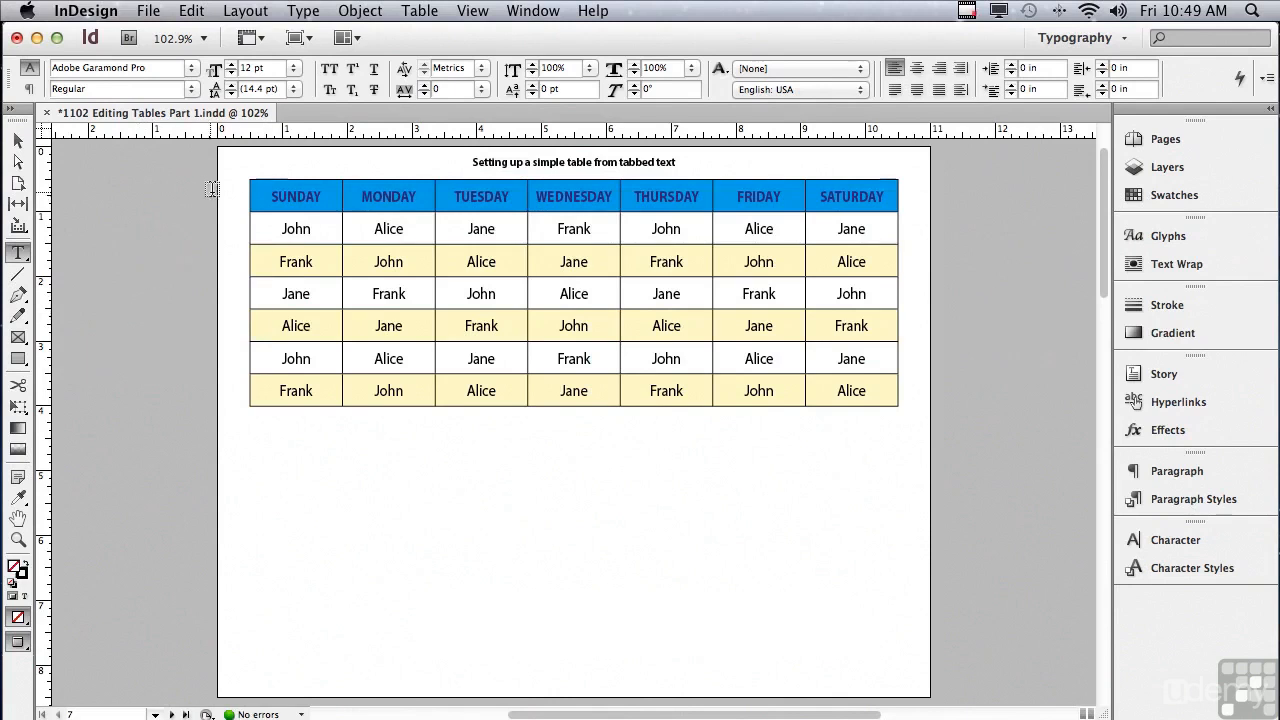
Step: Set only the inner horizontal strokes between the body rows to a weight of 0 pt and deselect the table
drag(244, 226, 241, 408)
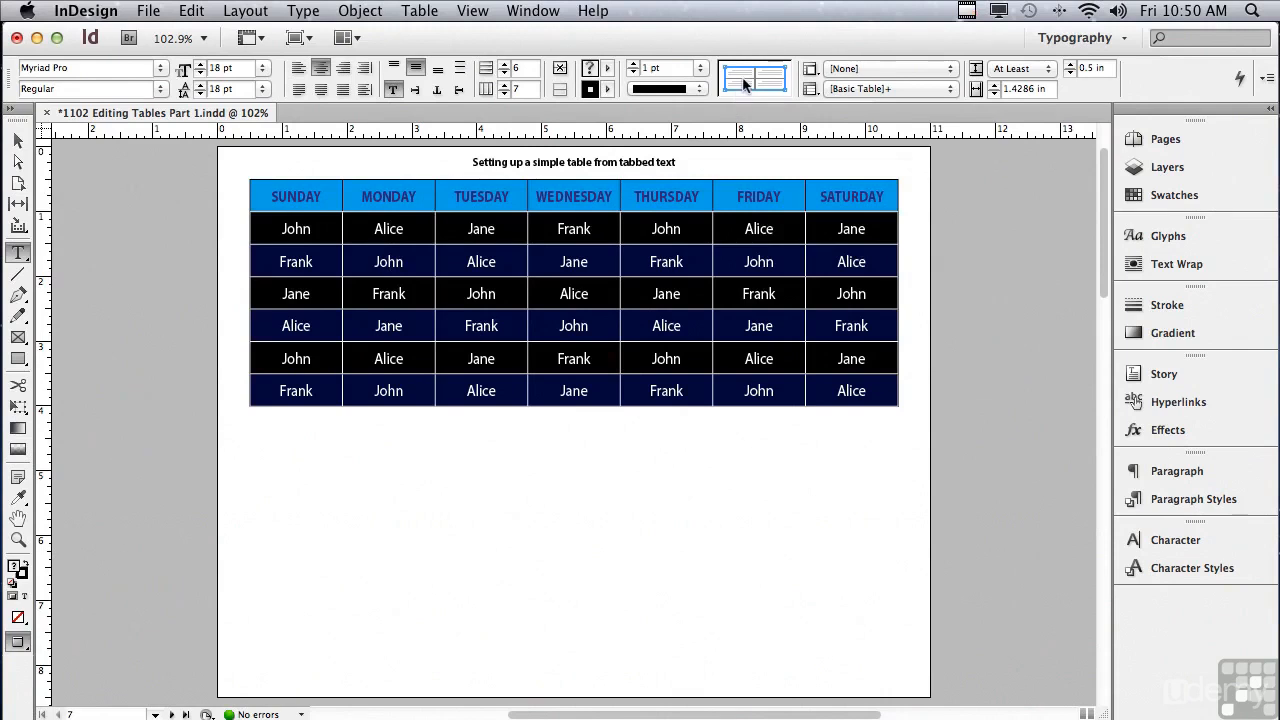
right_click(744, 84)
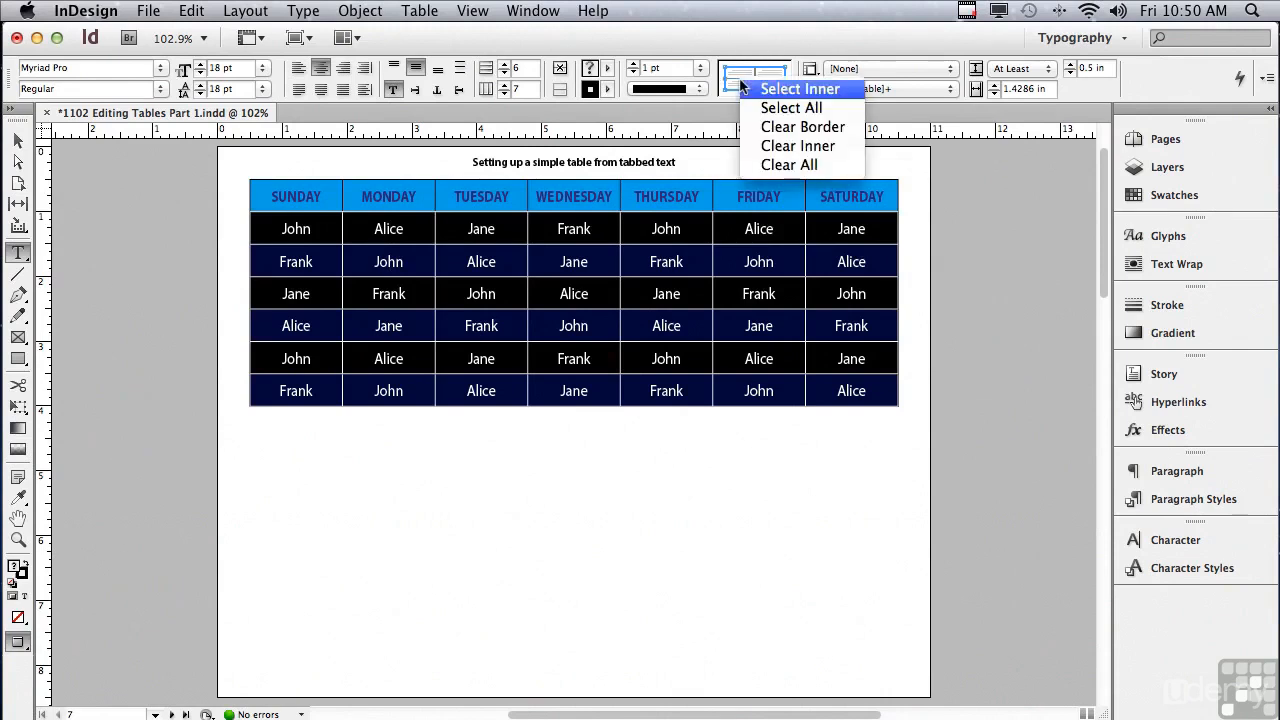
click(757, 163)
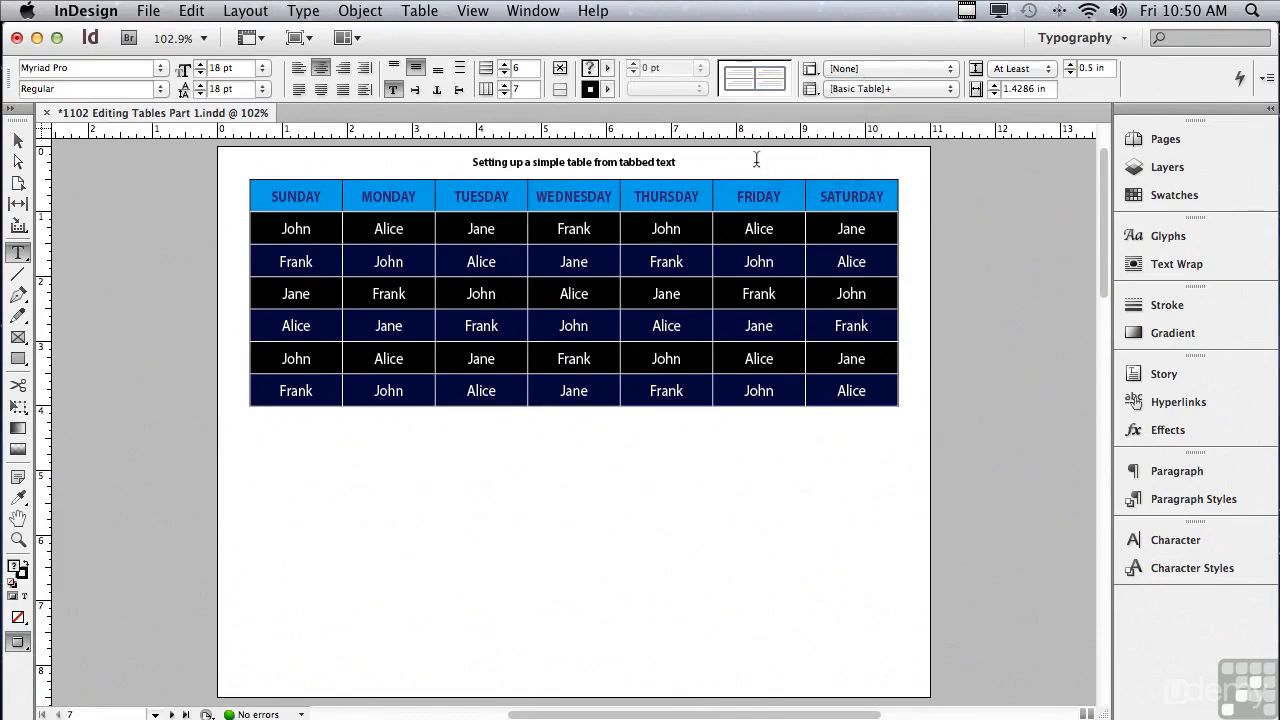
click(741, 80)
click(743, 83)
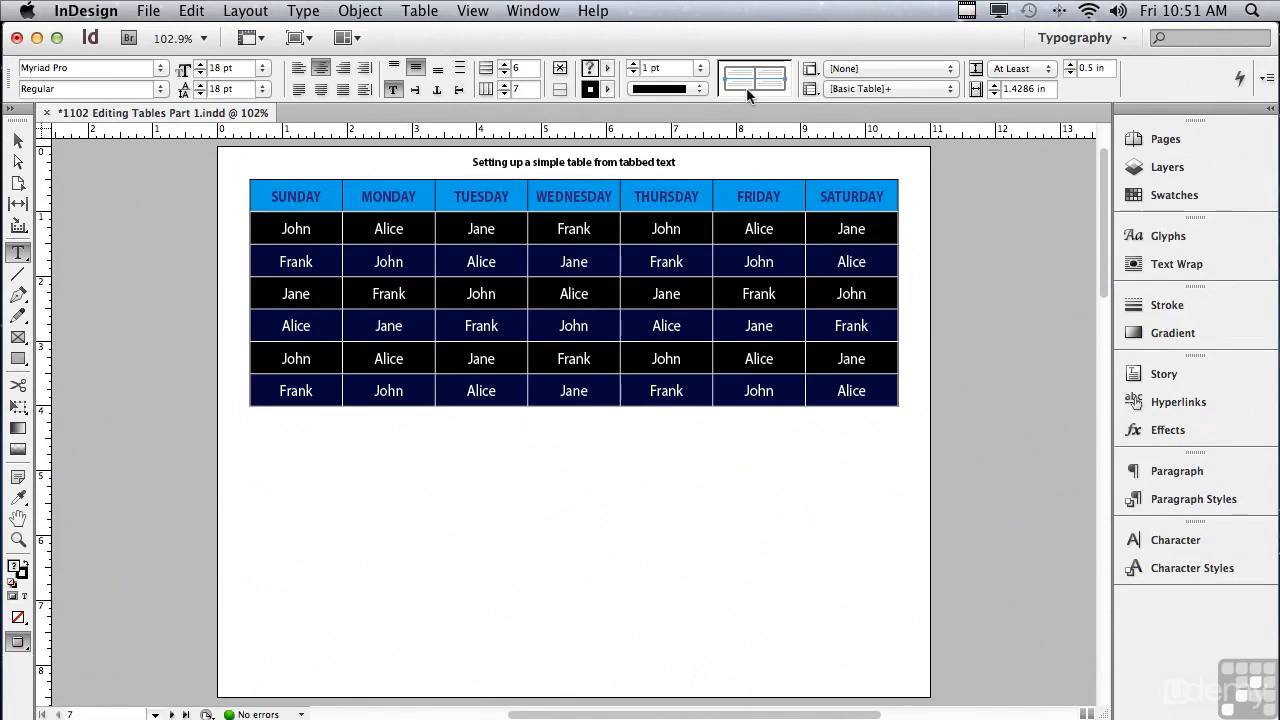
click(1157, 307)
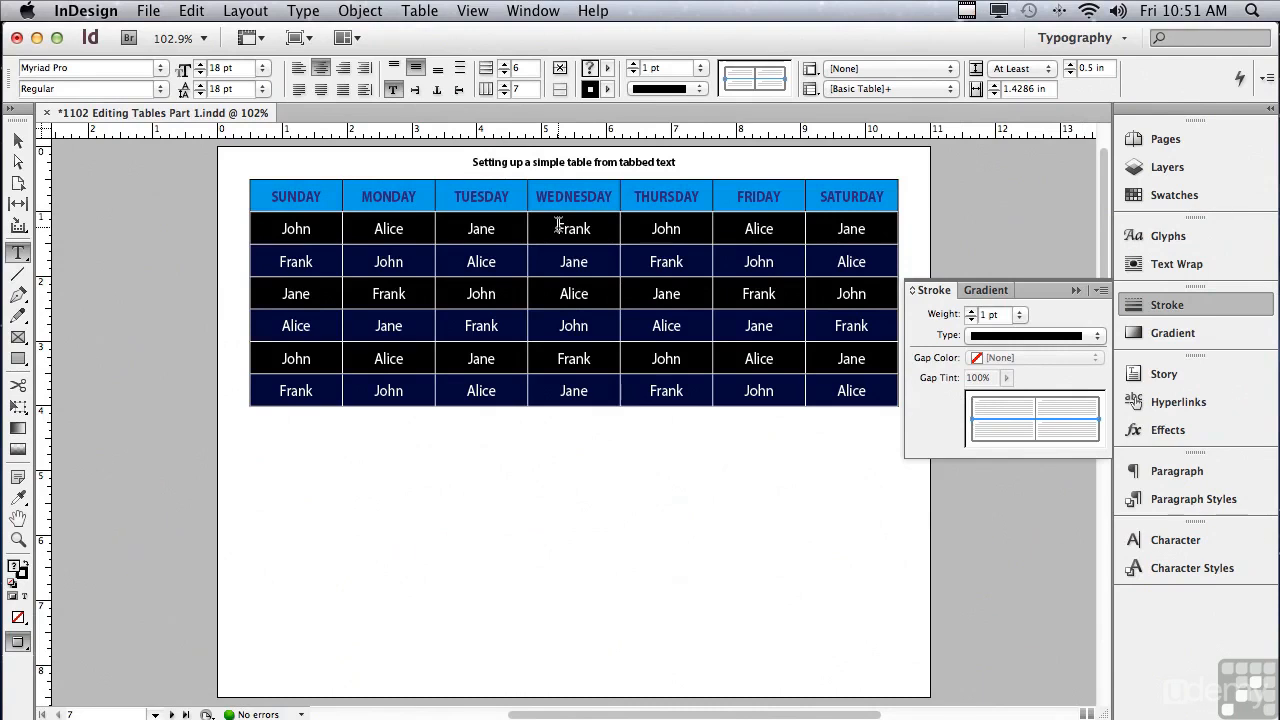
click(971, 319)
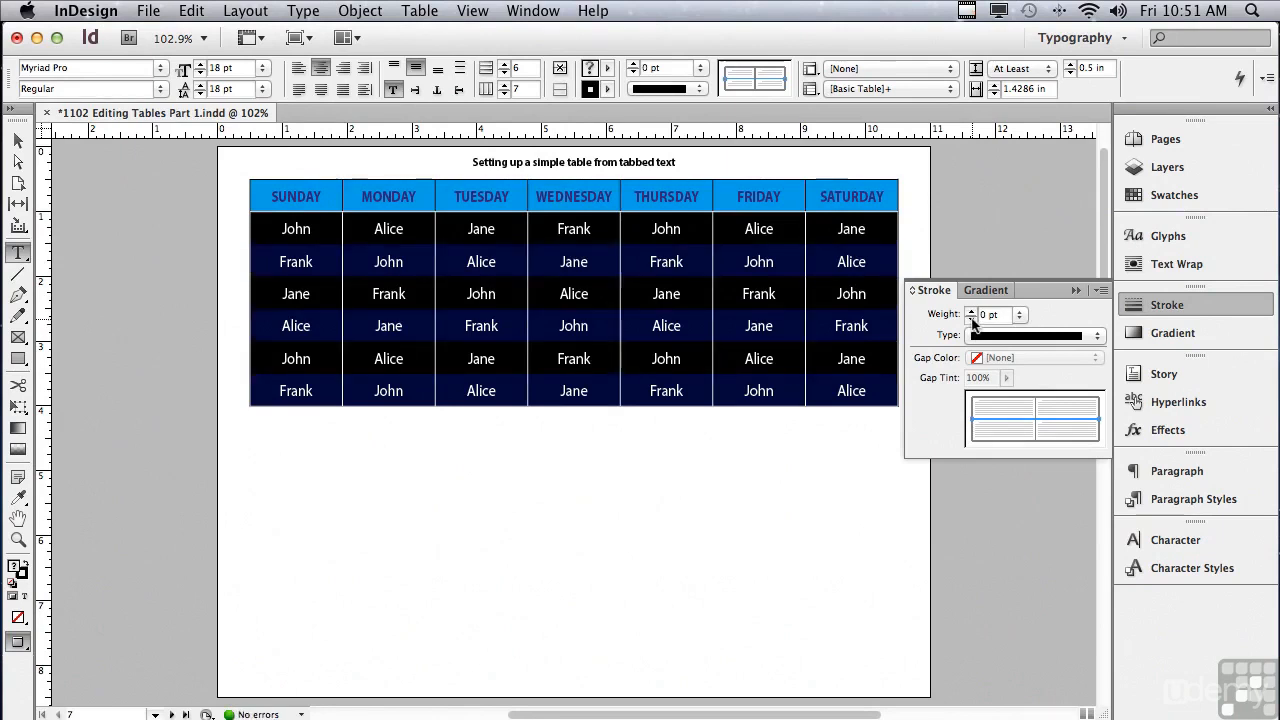
click(1075, 291)
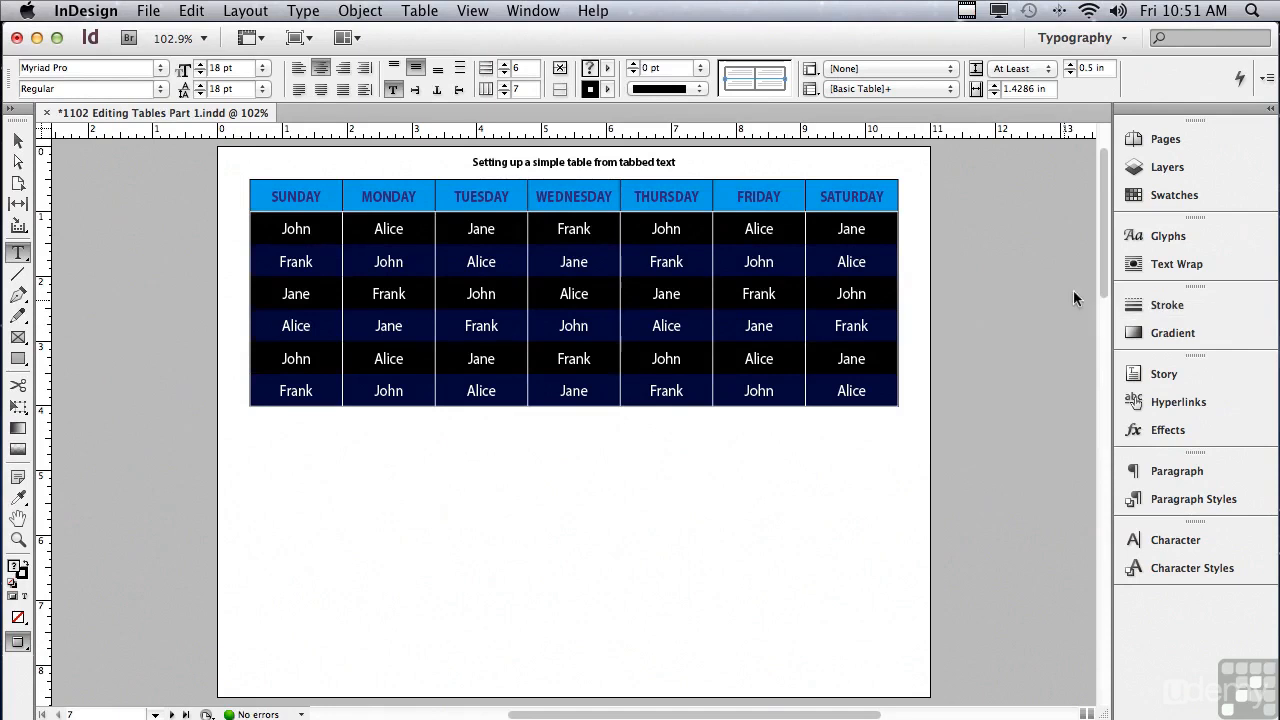
click(174, 209)
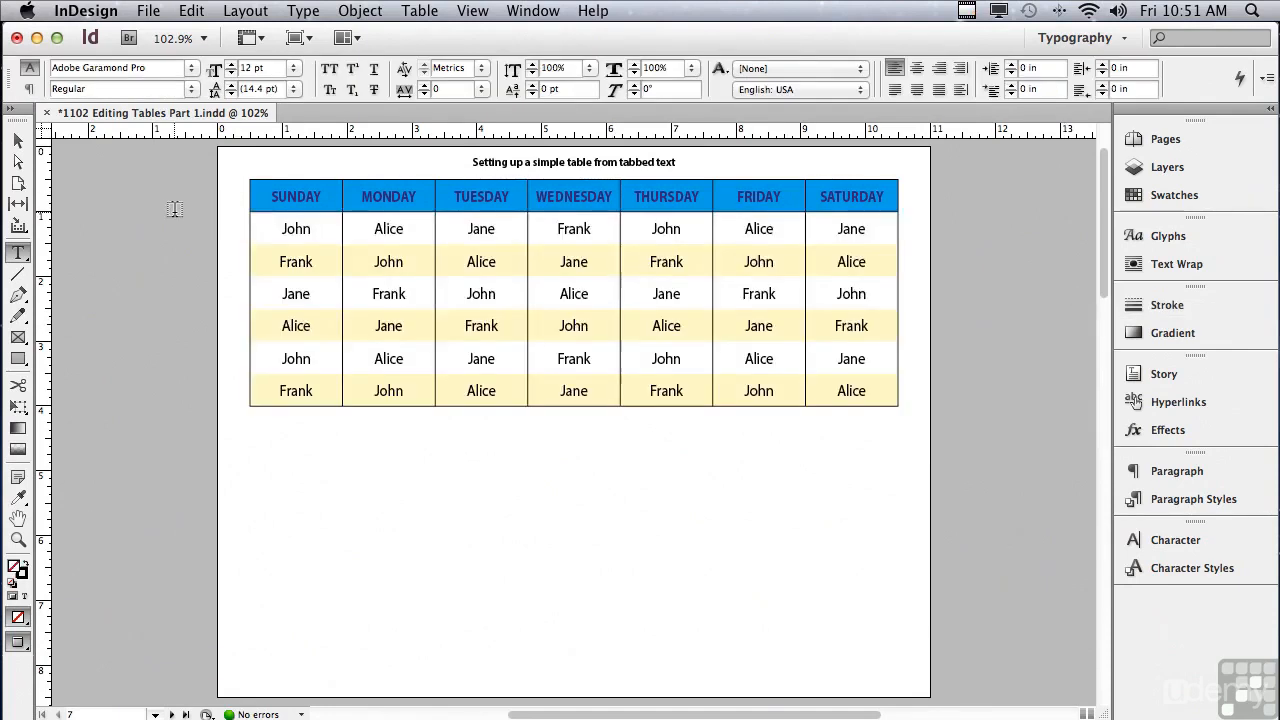